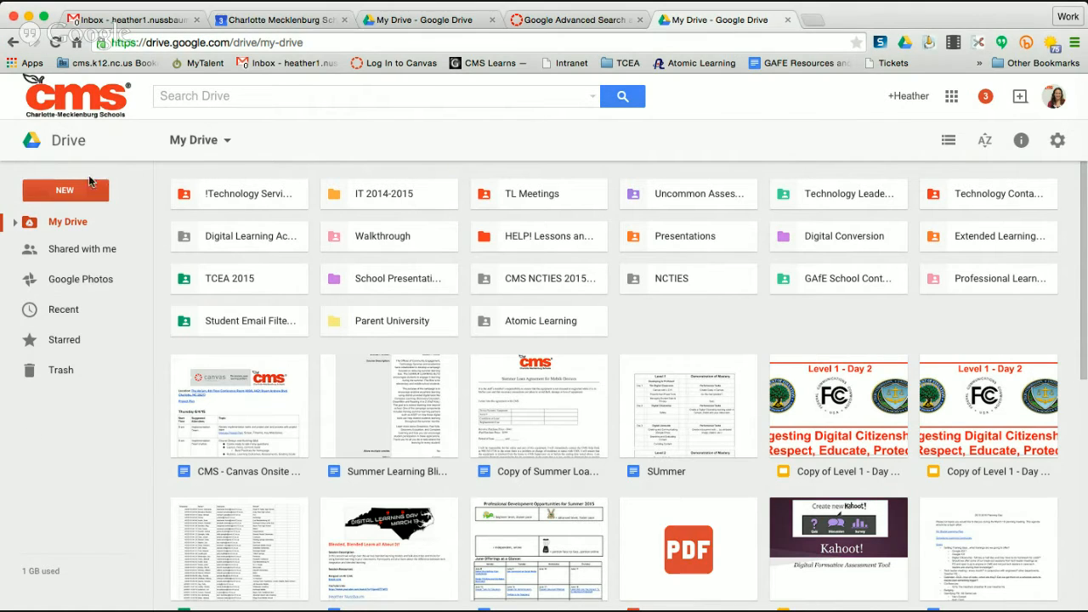
Go to drive.google.com and create a new blank Google Docs document
left_click(298, 40)
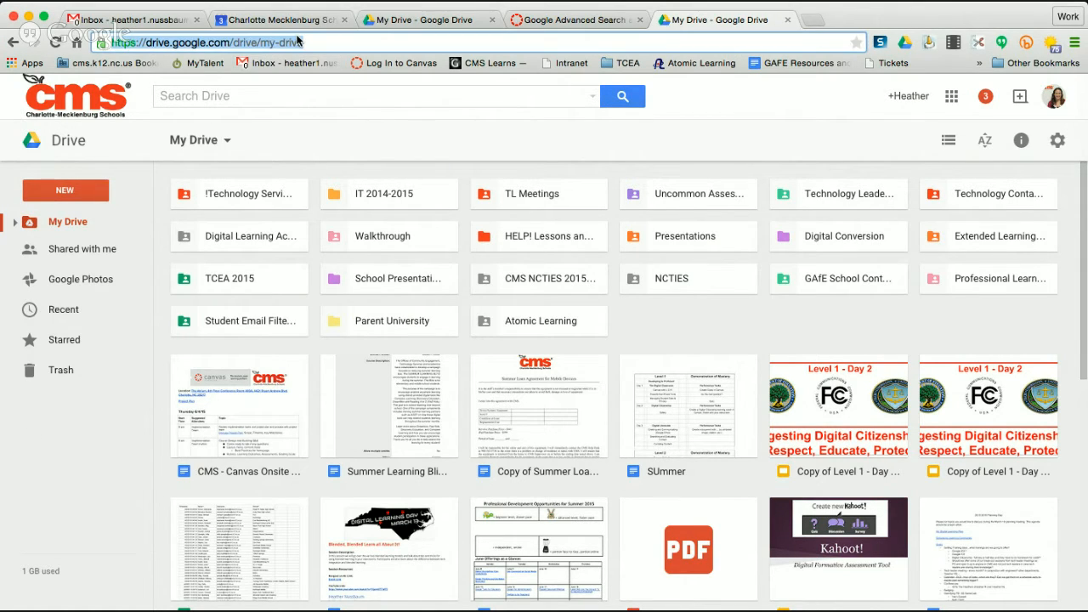
type("drive.google.com")
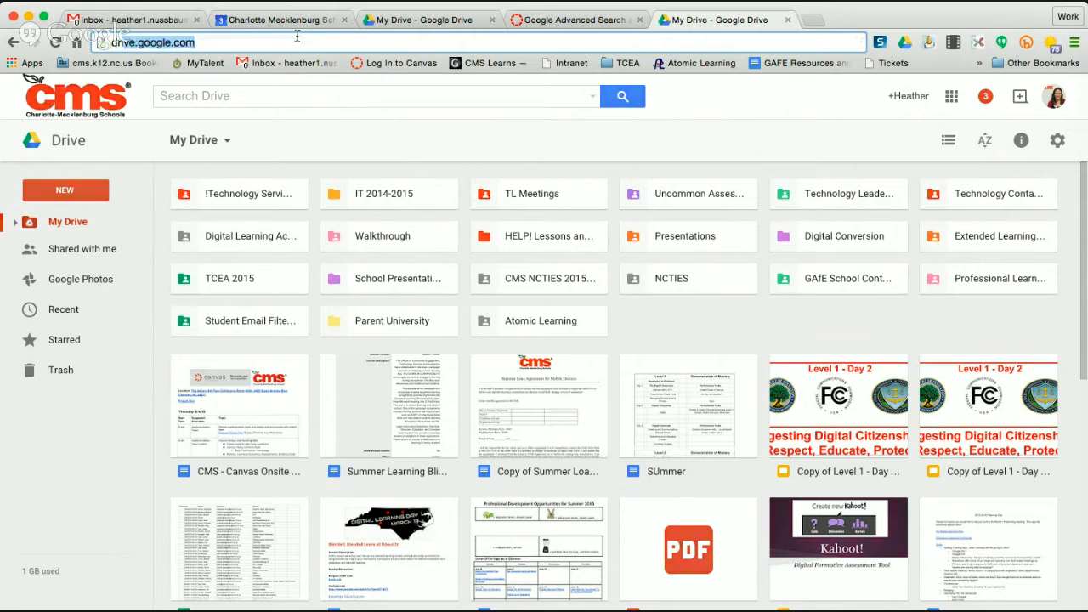
key("Return")
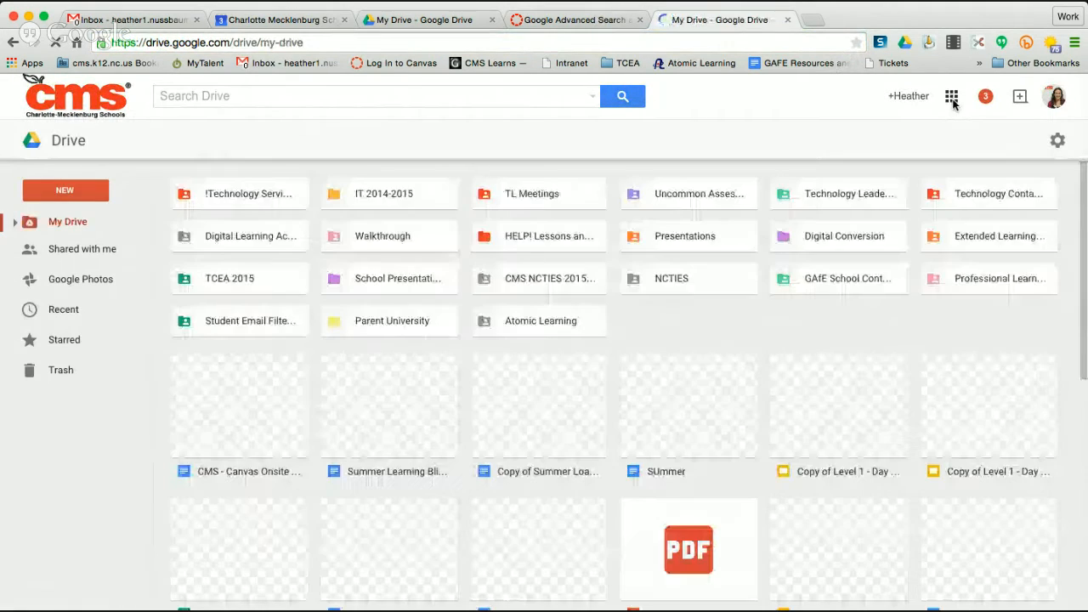
left_click(953, 98)
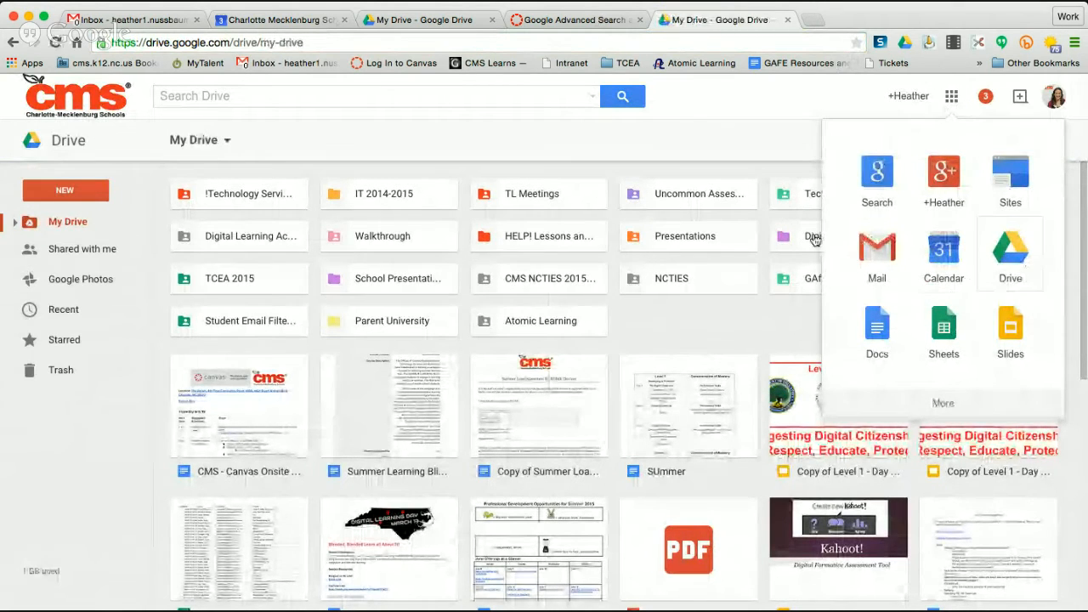
left_click(557, 143)
left_click(65, 189)
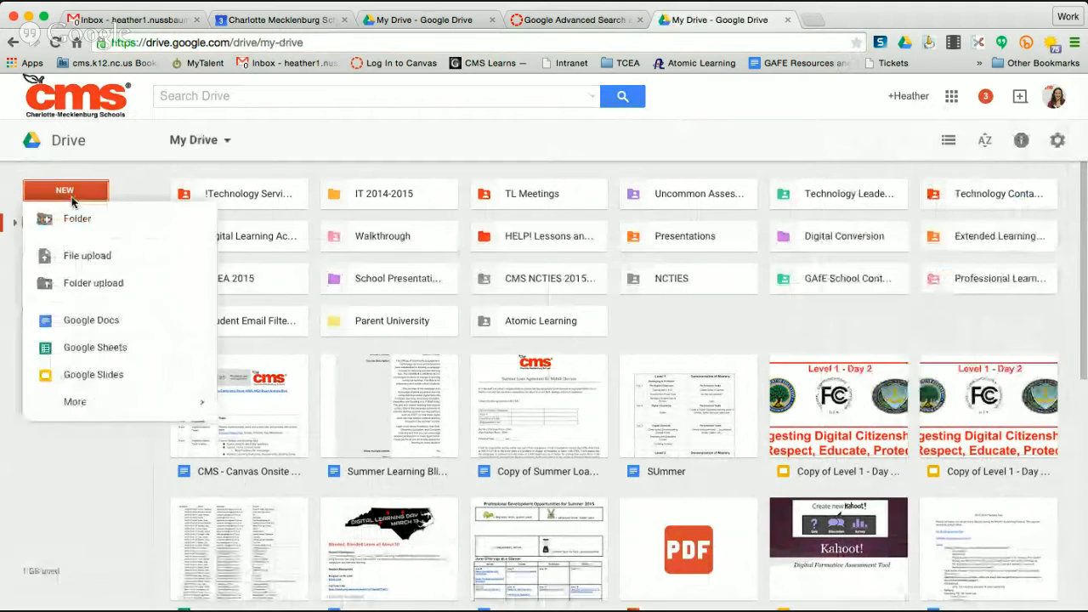
left_click(81, 321)
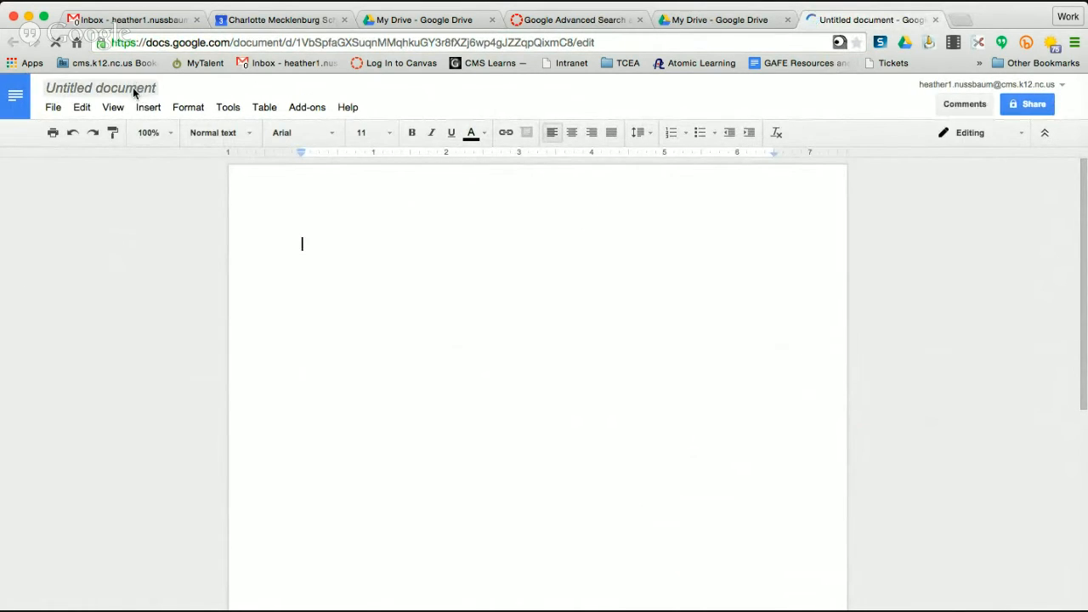
Rename the document as Google Research Tool and write "Hi my name is" followed by the first name in its body
left_click(133, 92)
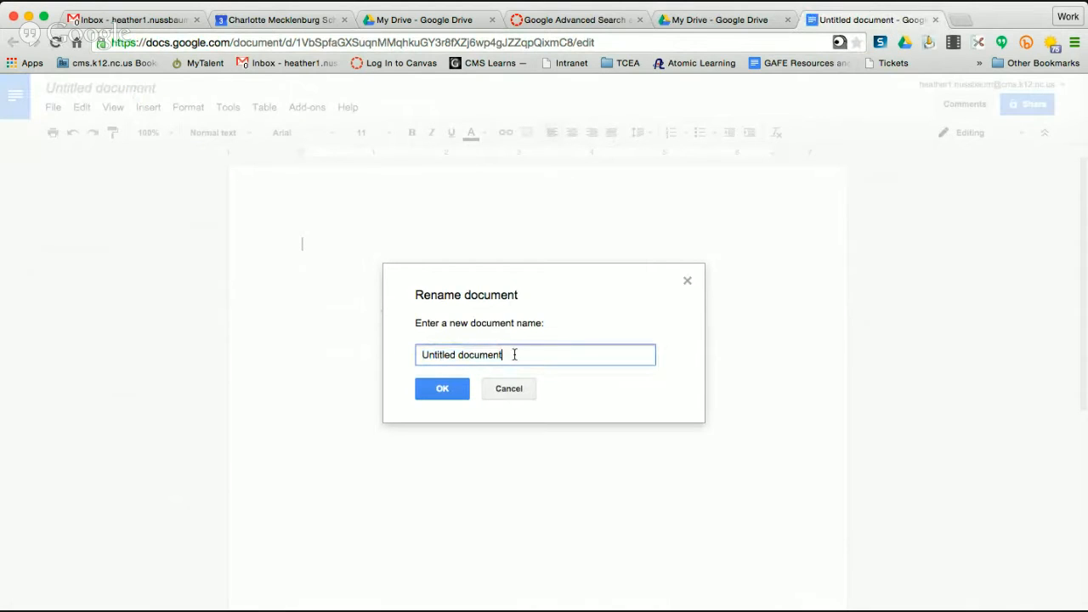
left_click_drag(509, 355, 388, 342)
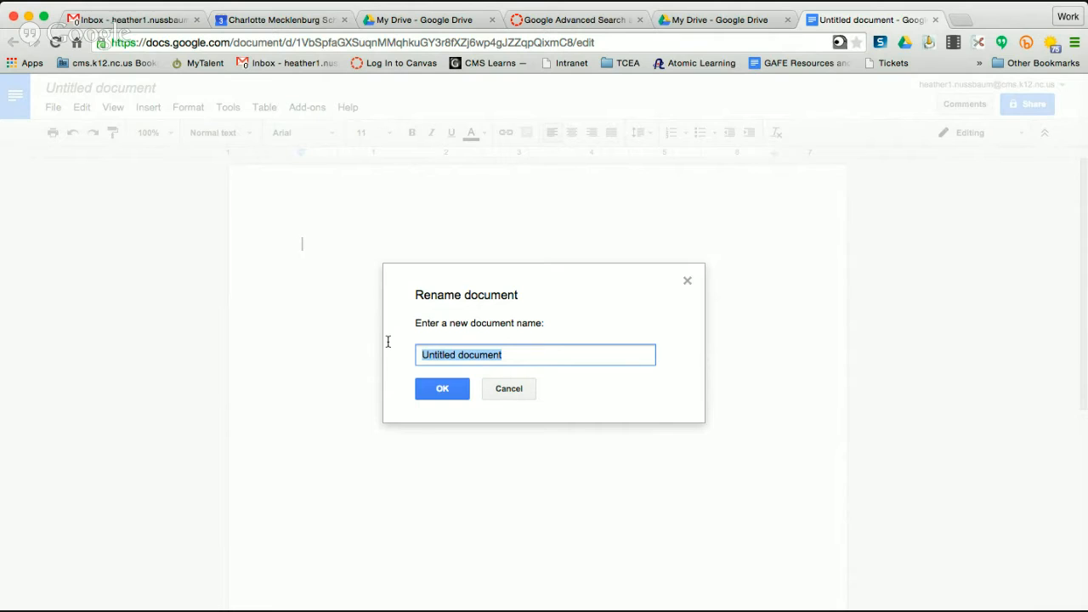
type("Google Re")
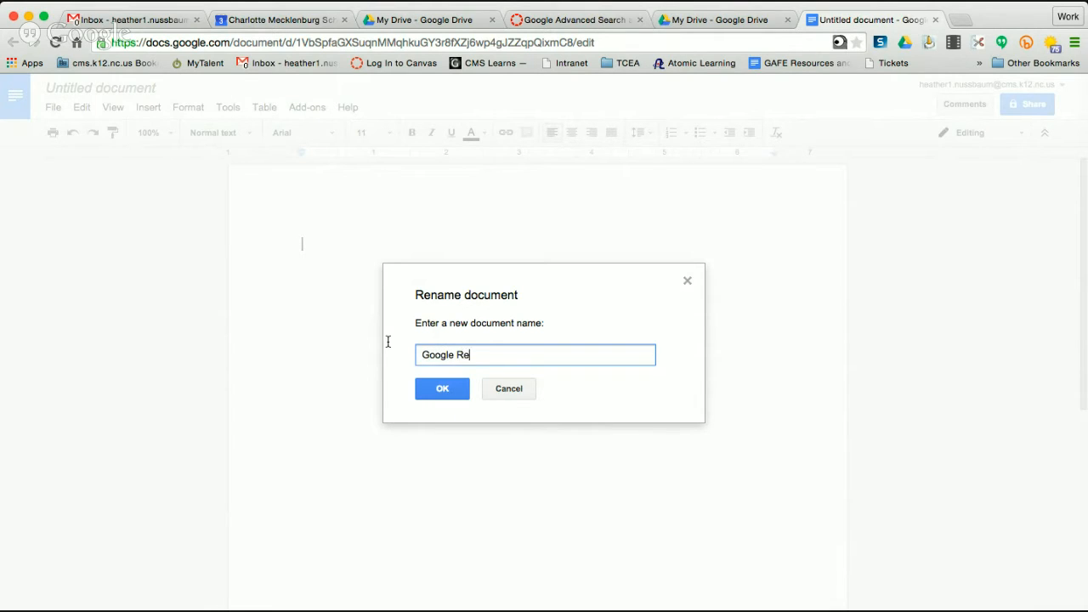
type("search Tool")
key("Return")
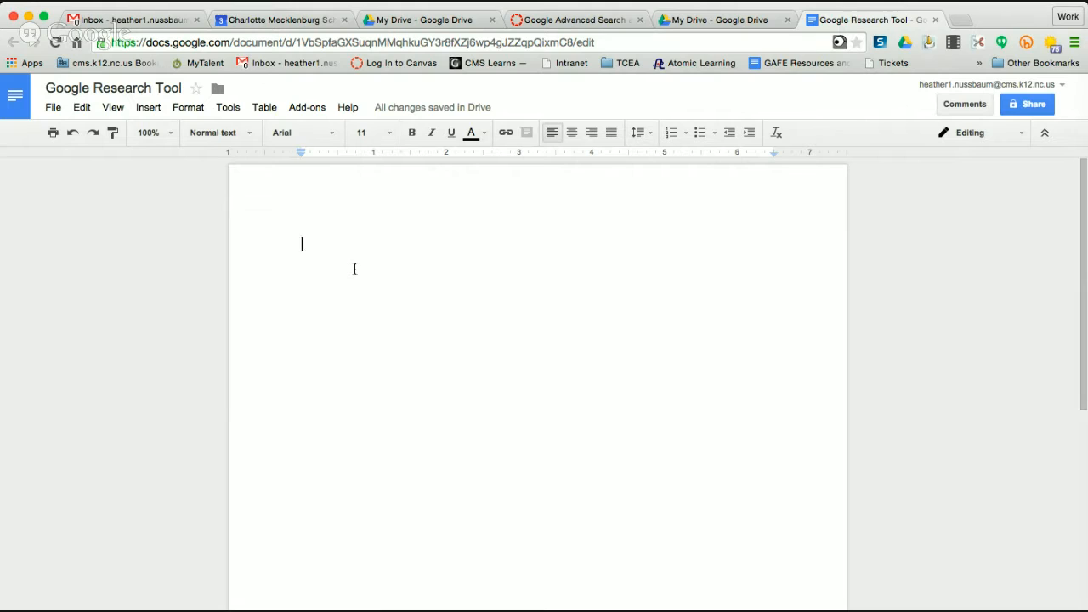
type("Hi my nam")
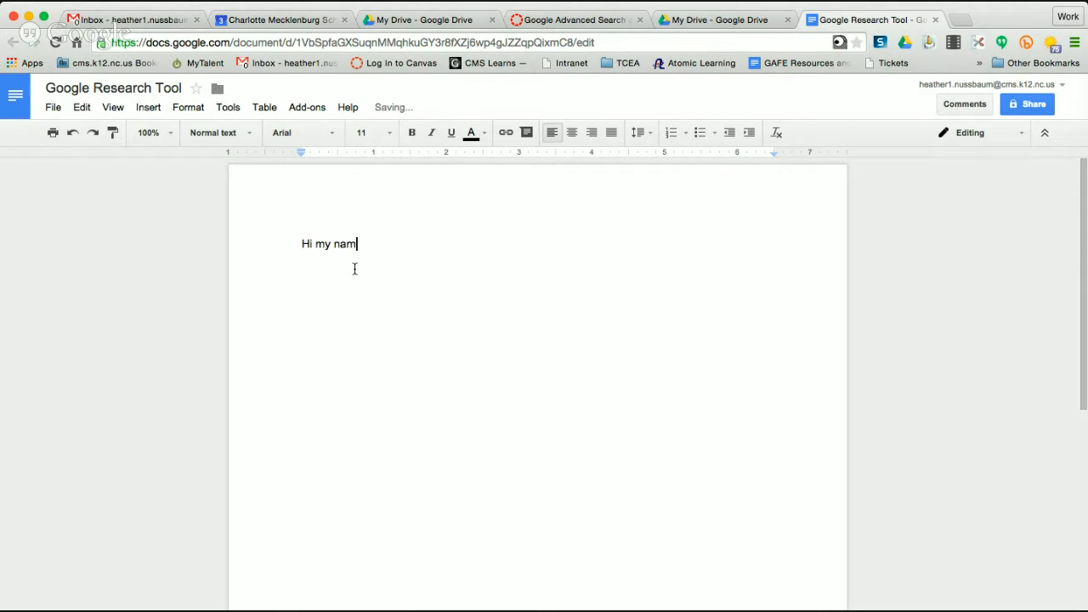
type("e is Heather")
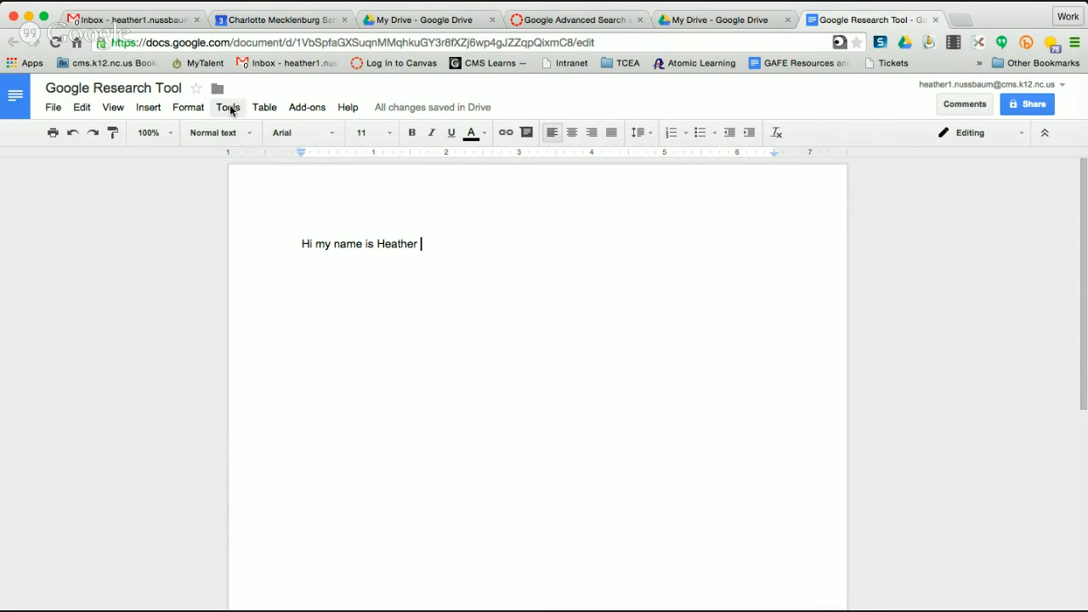
Create a translated copy of the document in Spanish under the suggested title, and close that copy after viewing it
left_click(231, 109)
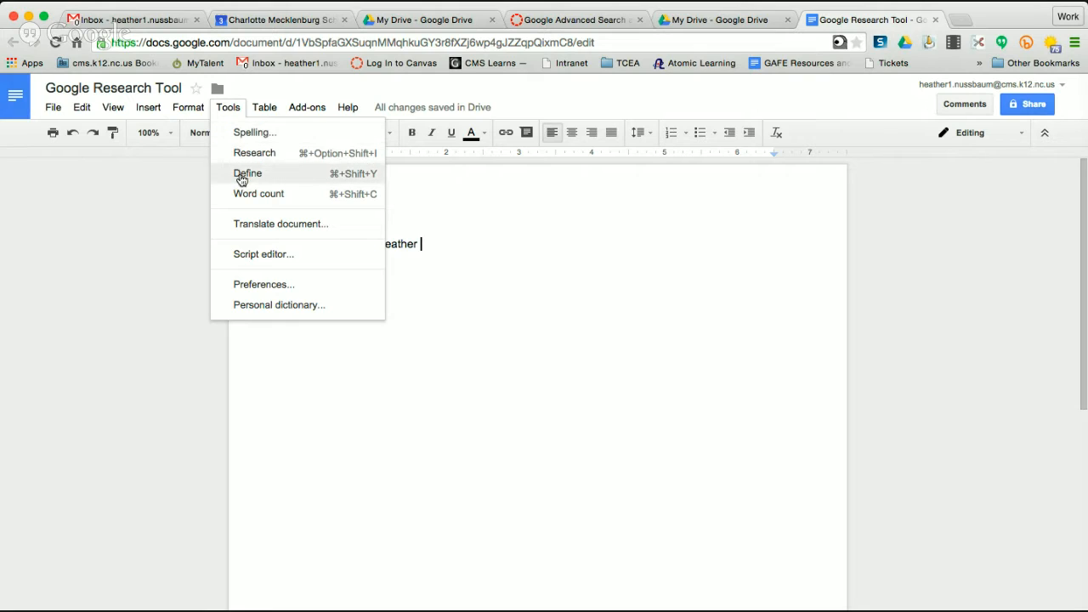
left_click(251, 224)
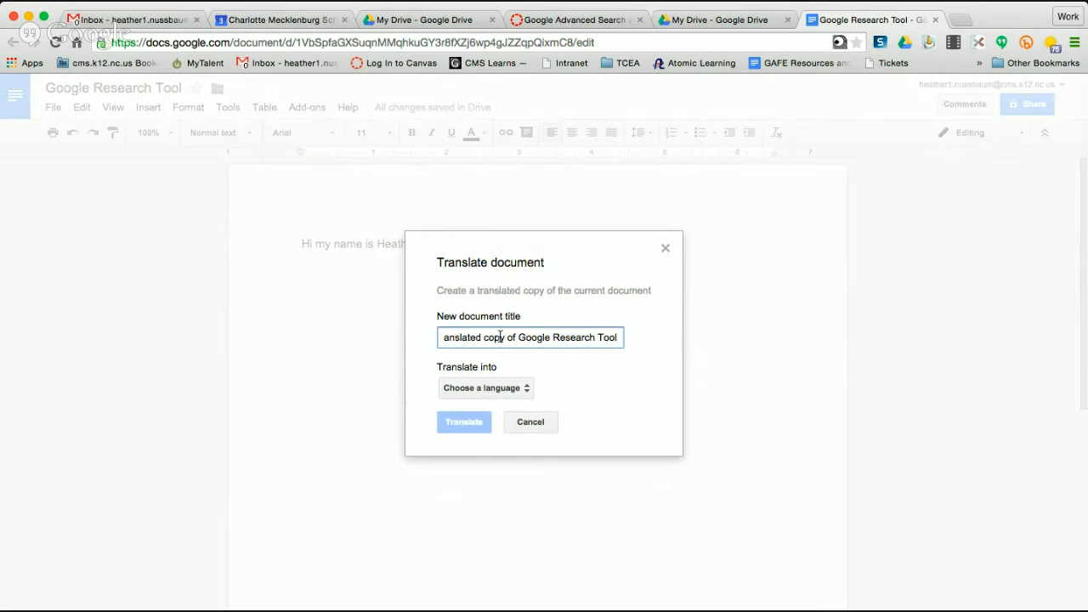
left_click(495, 388)
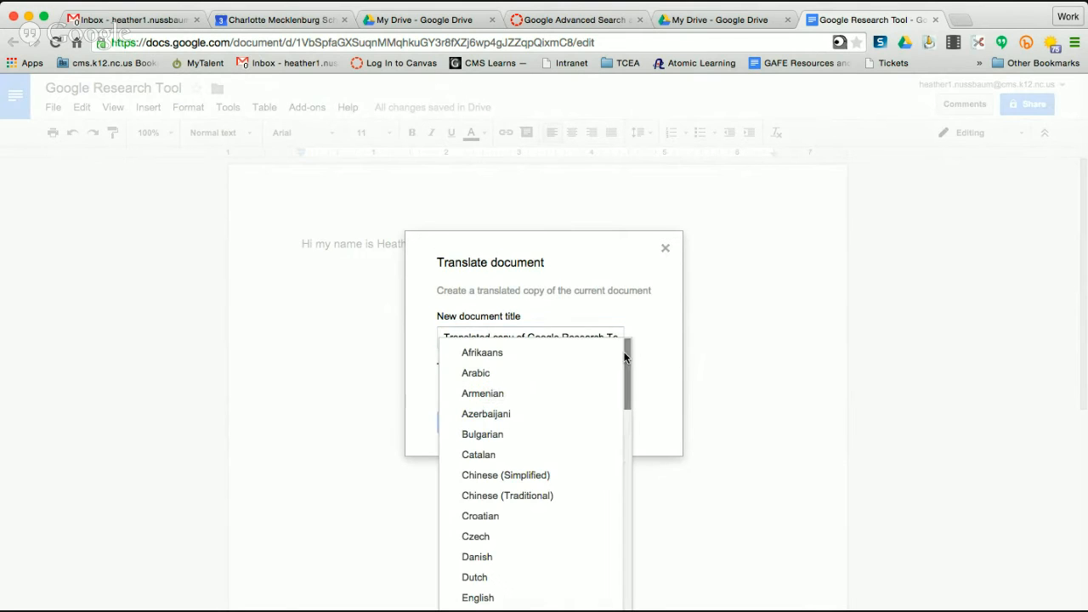
left_click_drag(624, 357, 622, 444)
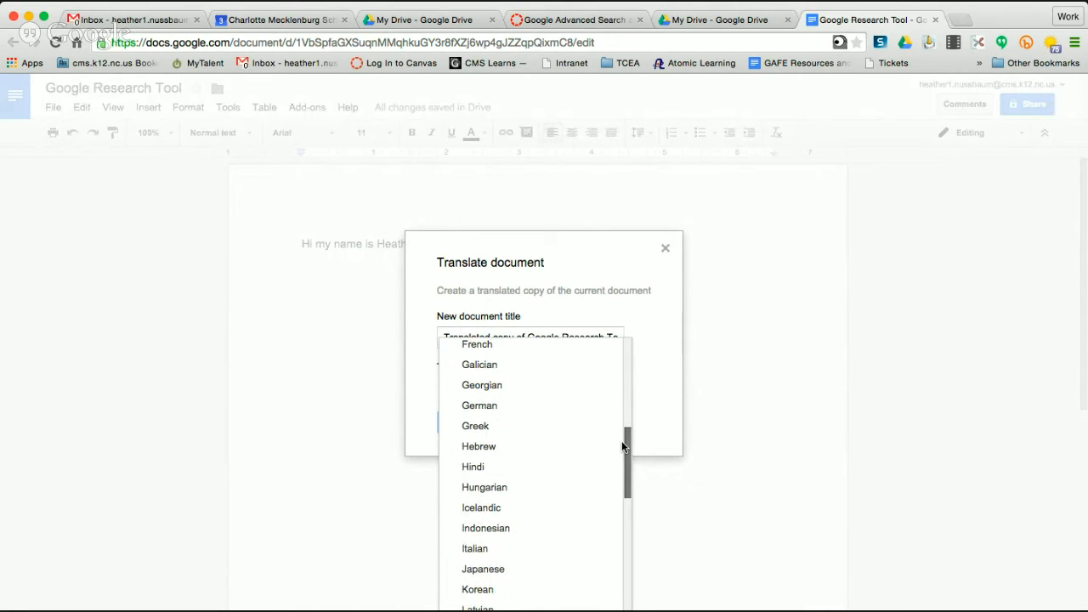
left_click_drag(621, 441, 592, 547)
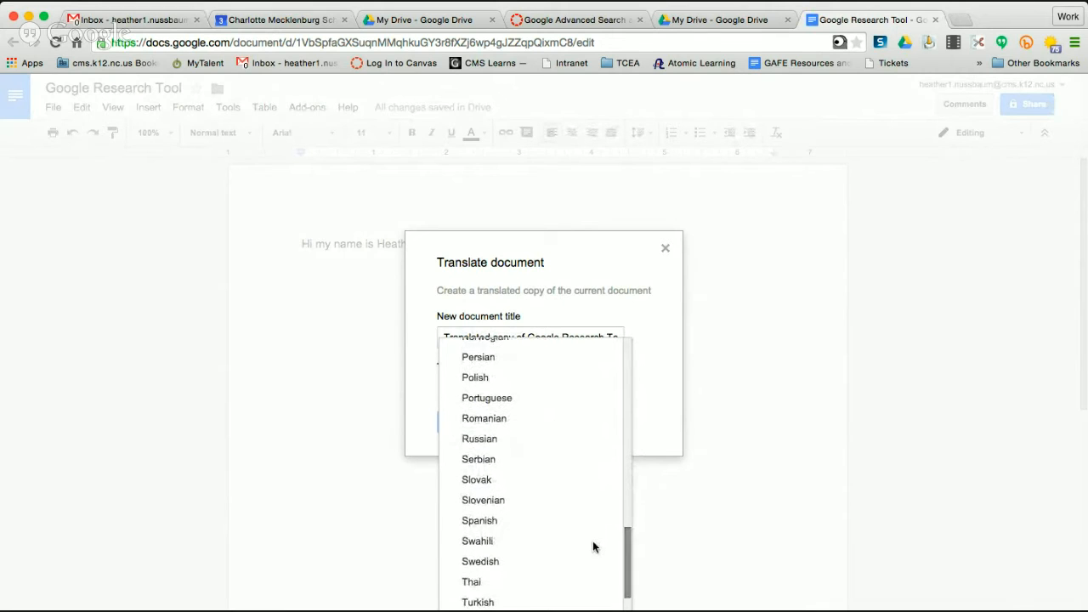
left_click(500, 521)
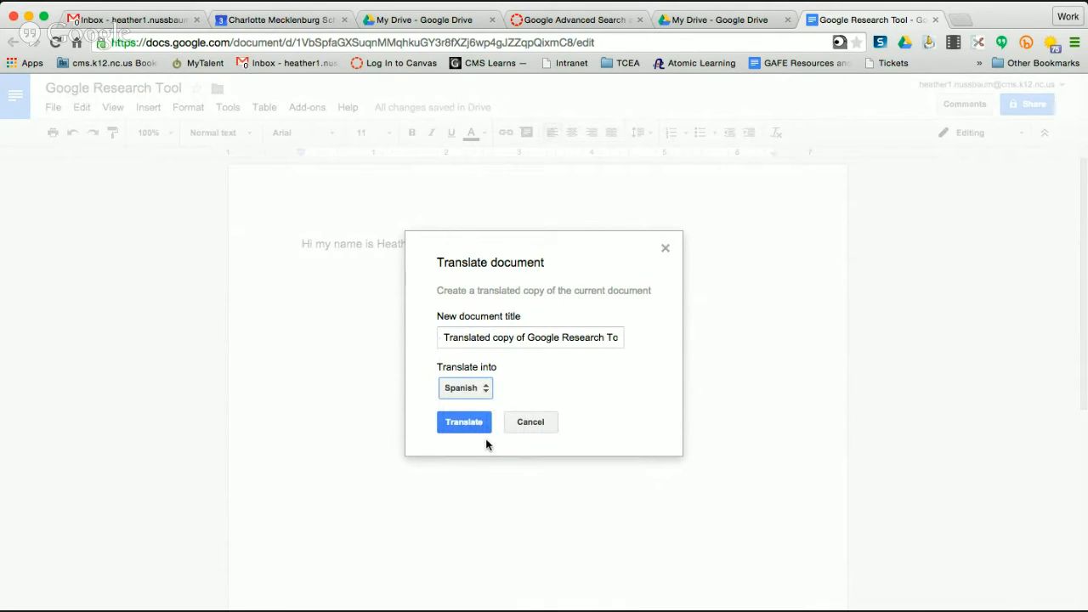
left_click(462, 416)
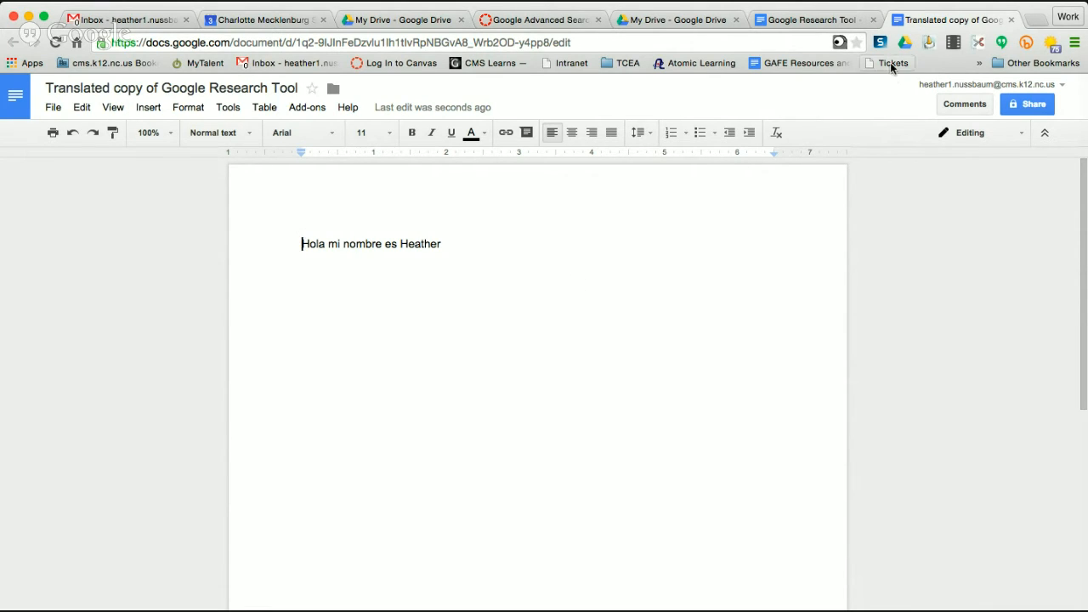
left_click(1012, 20)
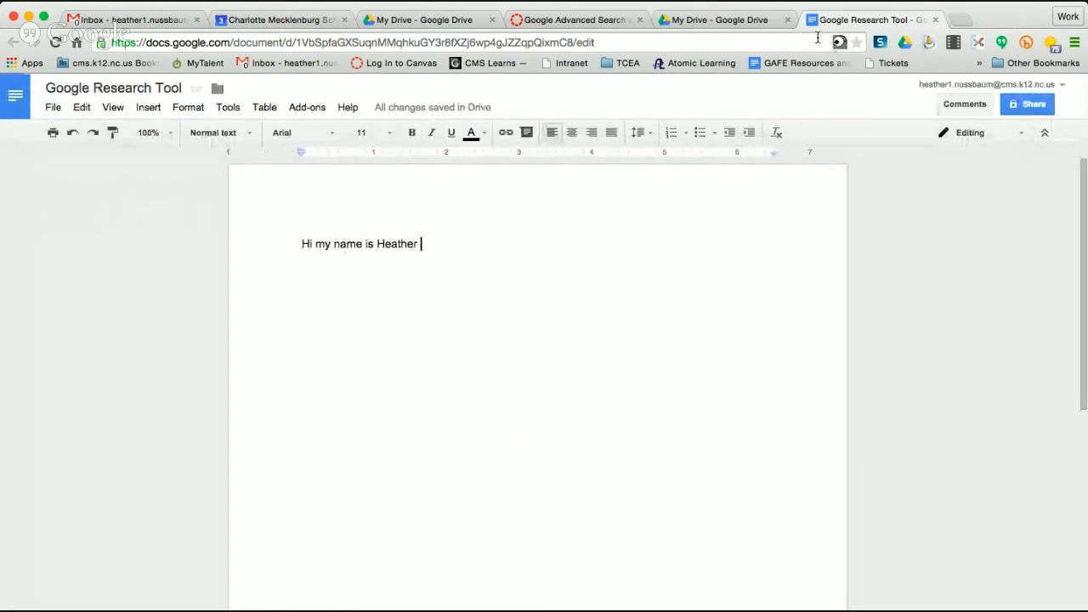
Add the sentence "Ben Franklin was a good man." on a new line below the greeting
key("Return")
type("Ben Fra")
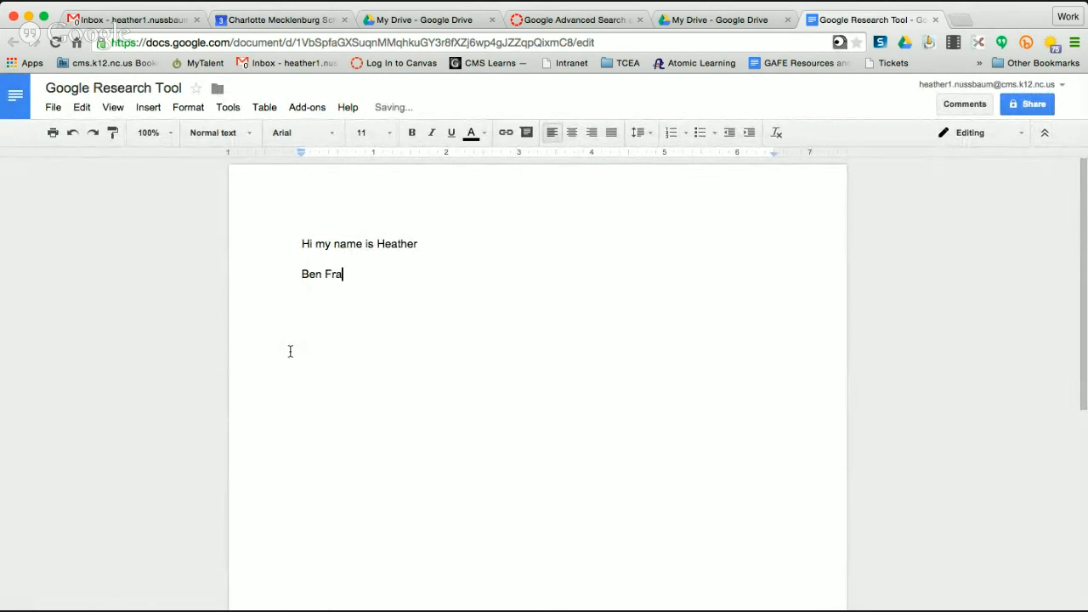
type("nl")
key("BackSpace")
type("klin")
key("BackSpace")
key("BackSpace")
key("BackSpace")
key("BackSpace")
type("klin was a good man.")
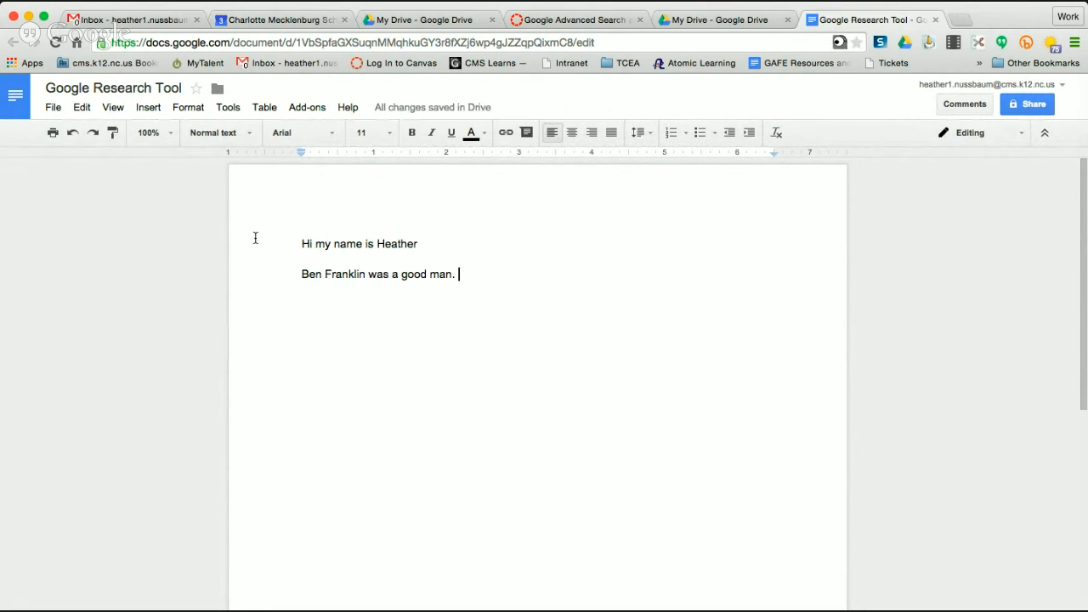
Open the Research tool and search Everything for Ben Franklin
left_click(238, 115)
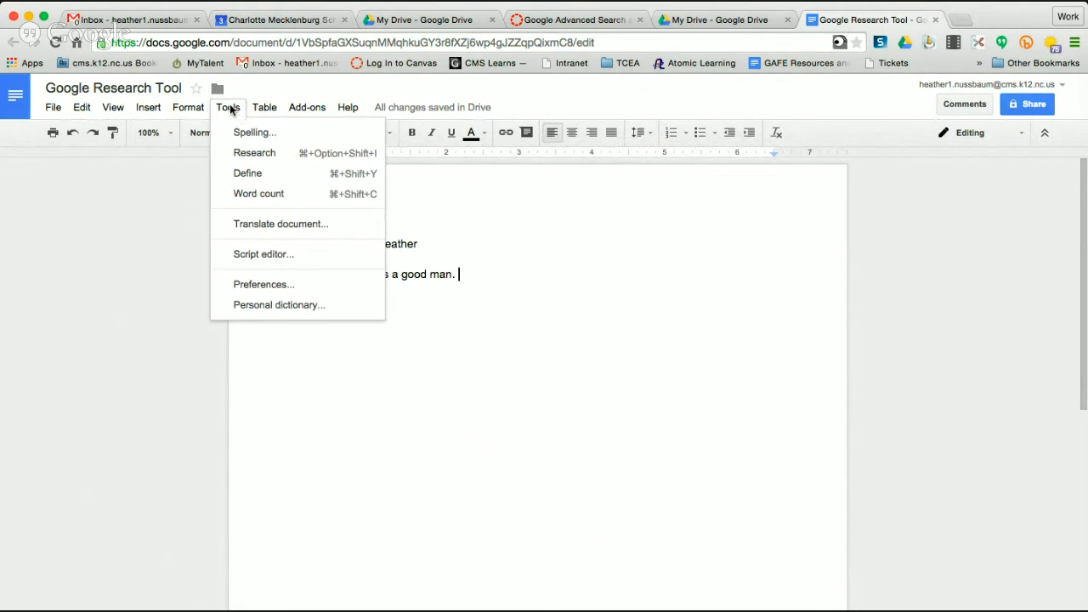
left_click(238, 158)
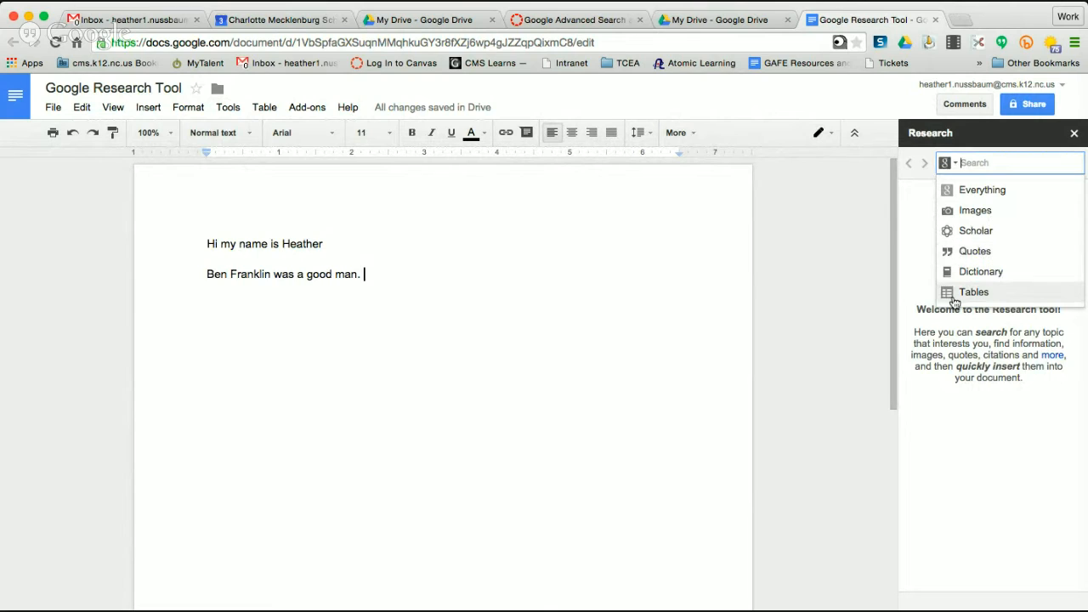
left_click(967, 190)
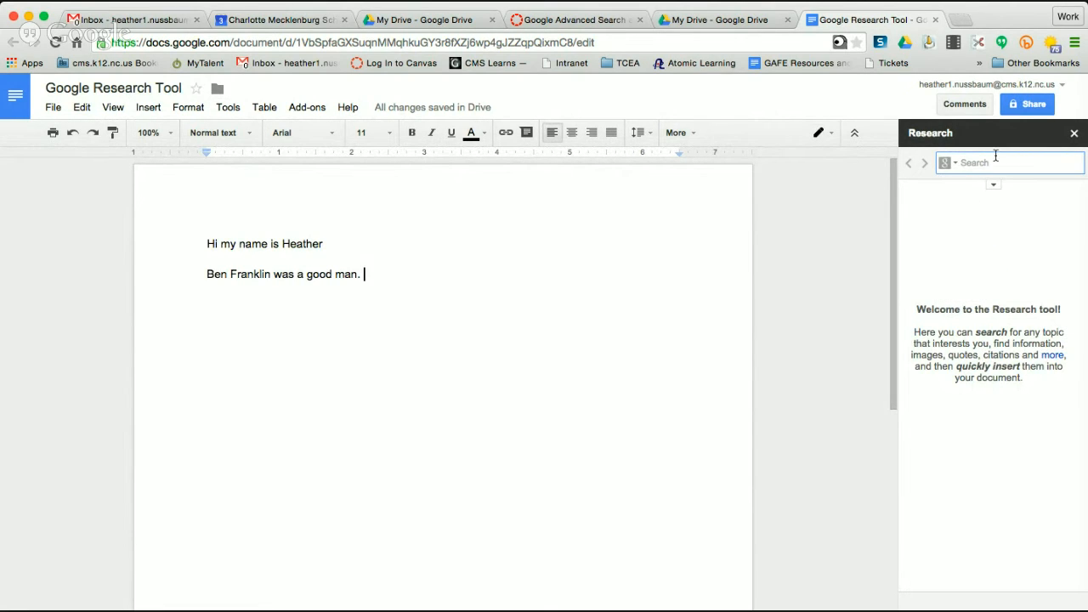
type("Ben Franklin")
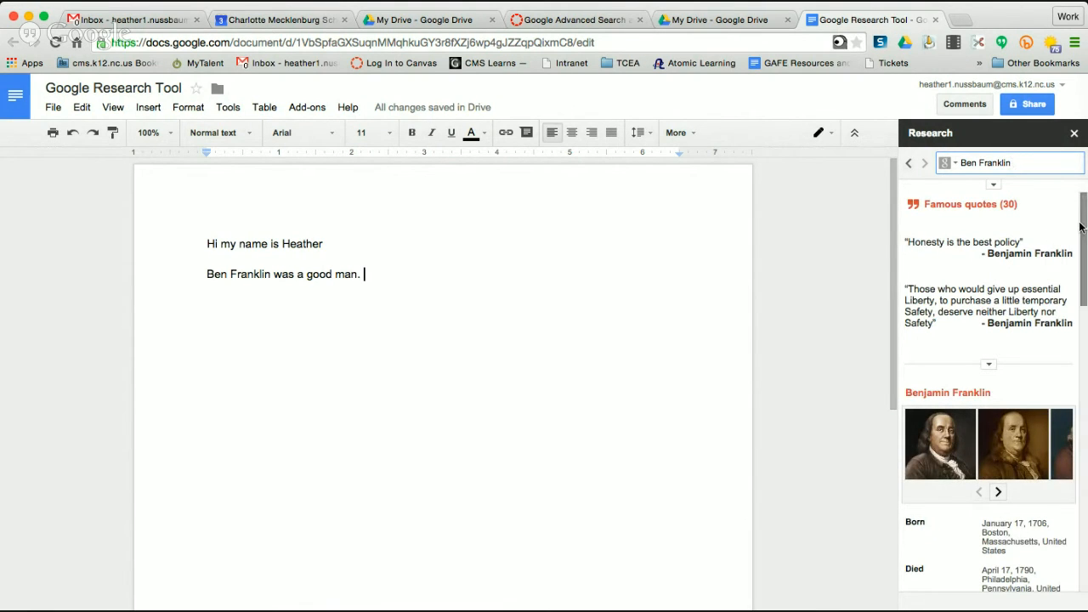
Cite the "Benjamin Franklin | PBS" web result as a footnote to the Ben Franklin sentence and check the footnote at the page's end
mouse_move(1002, 246)
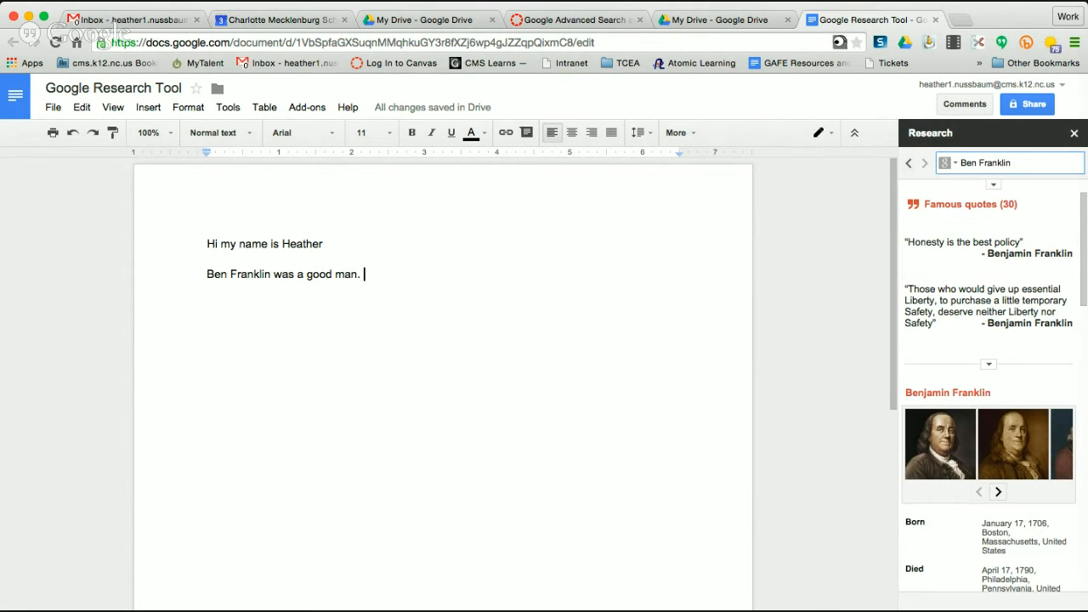
left_click_drag(1081, 225, 1080, 288)
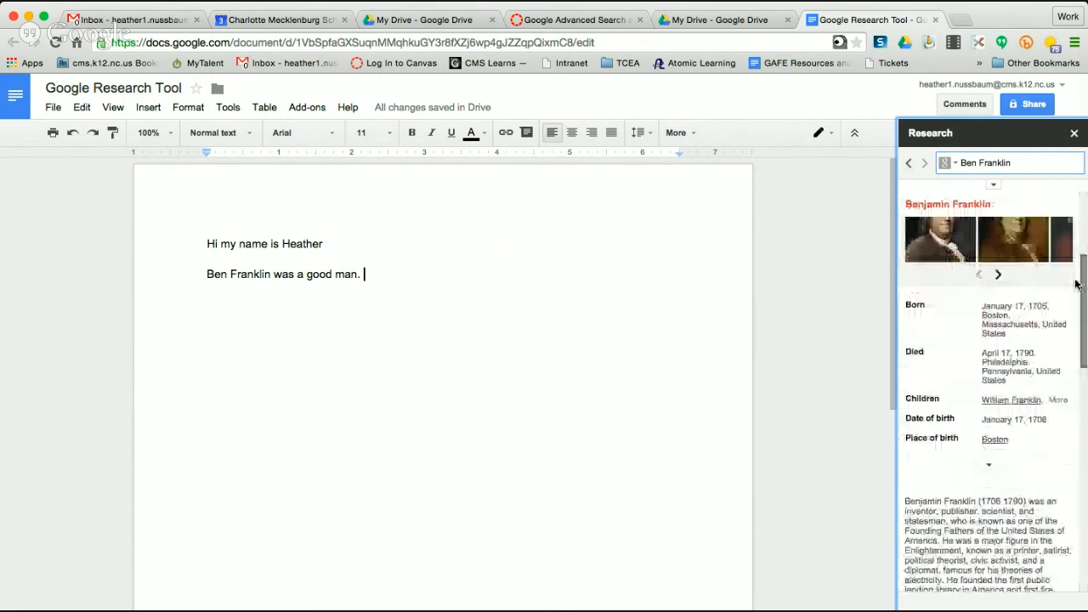
left_click_drag(1082, 334, 1078, 430)
mouse_move(1032, 293)
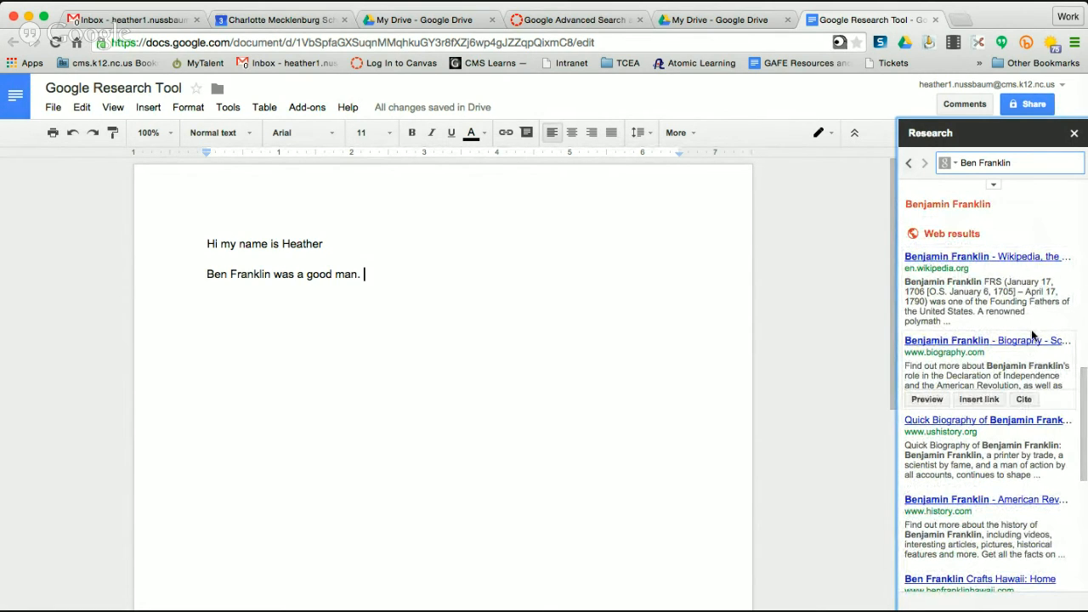
left_click_drag(1080, 400, 1070, 438)
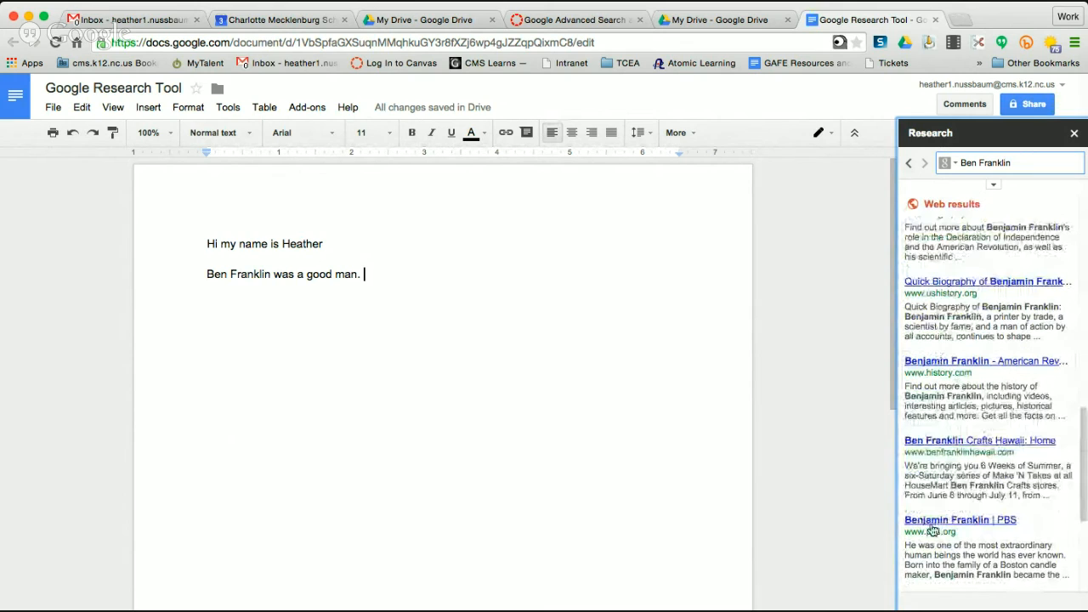
mouse_move(934, 531)
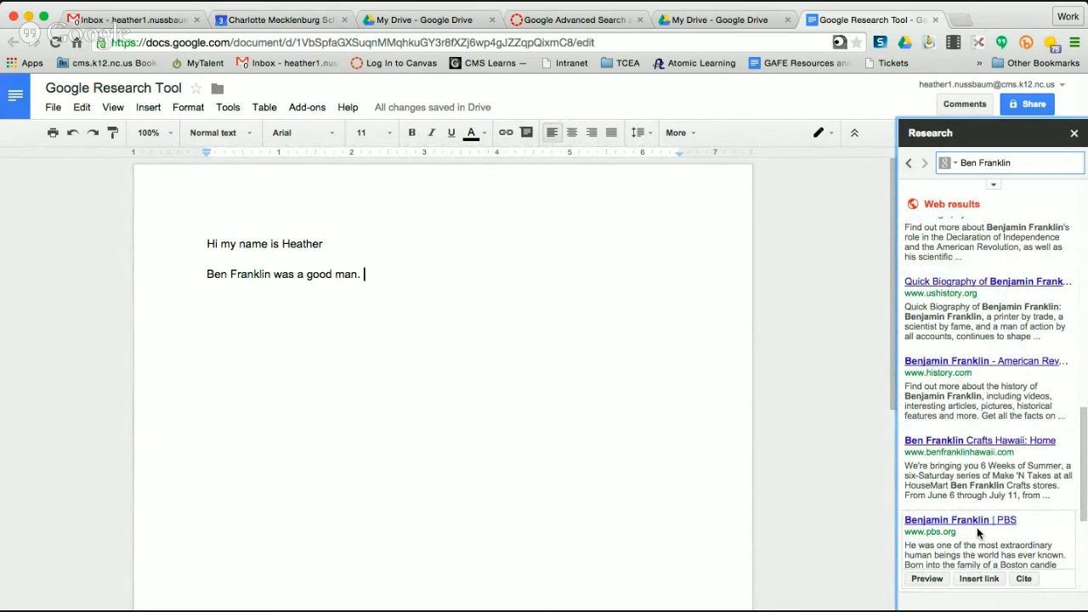
left_click(1024, 579)
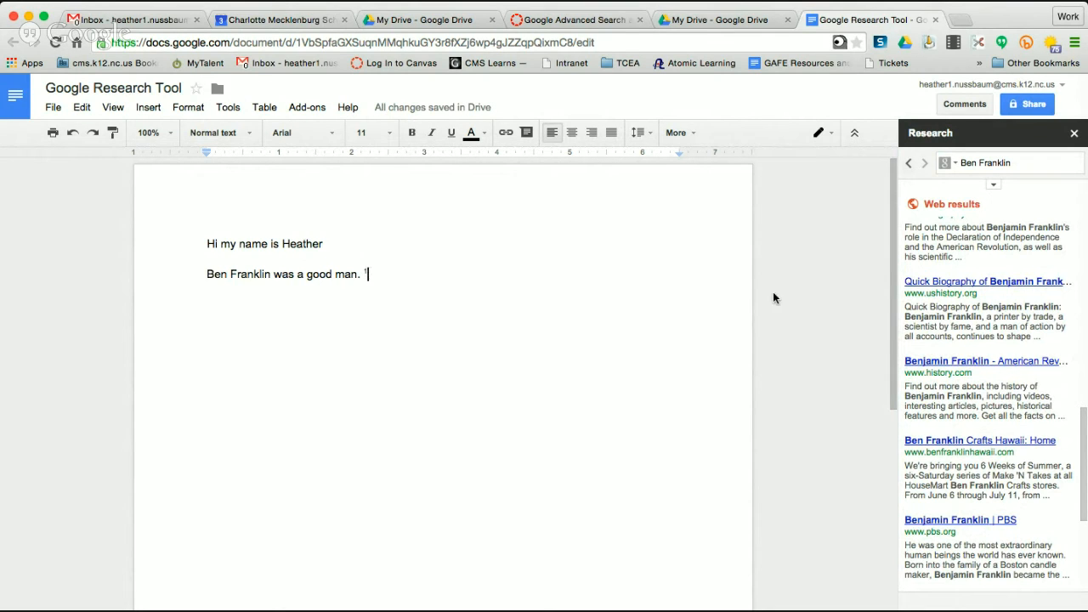
left_click_drag(893, 301, 885, 518)
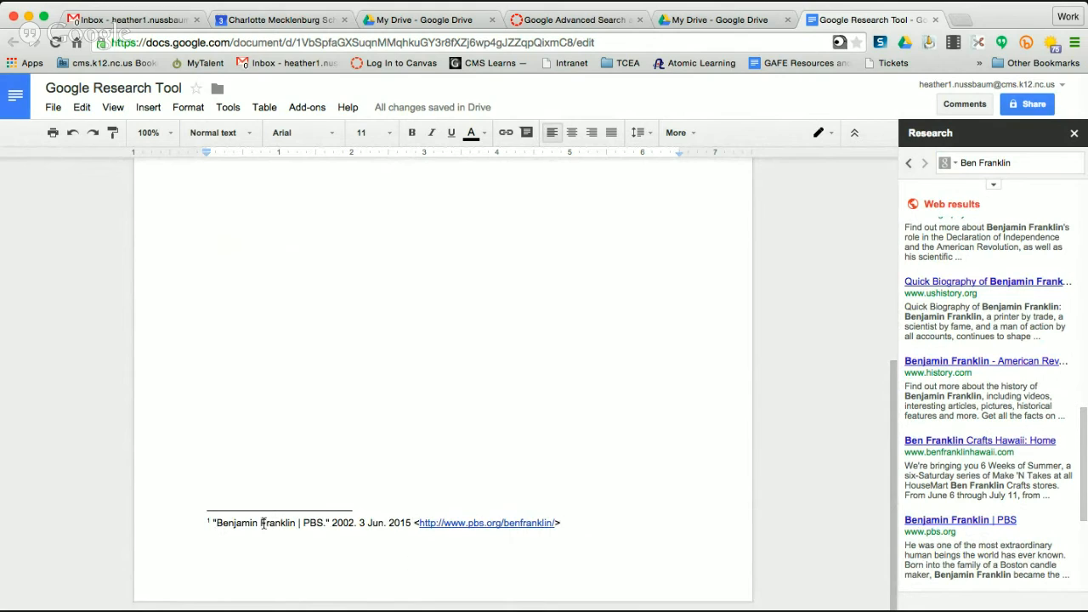
mouse_move(903, 455)
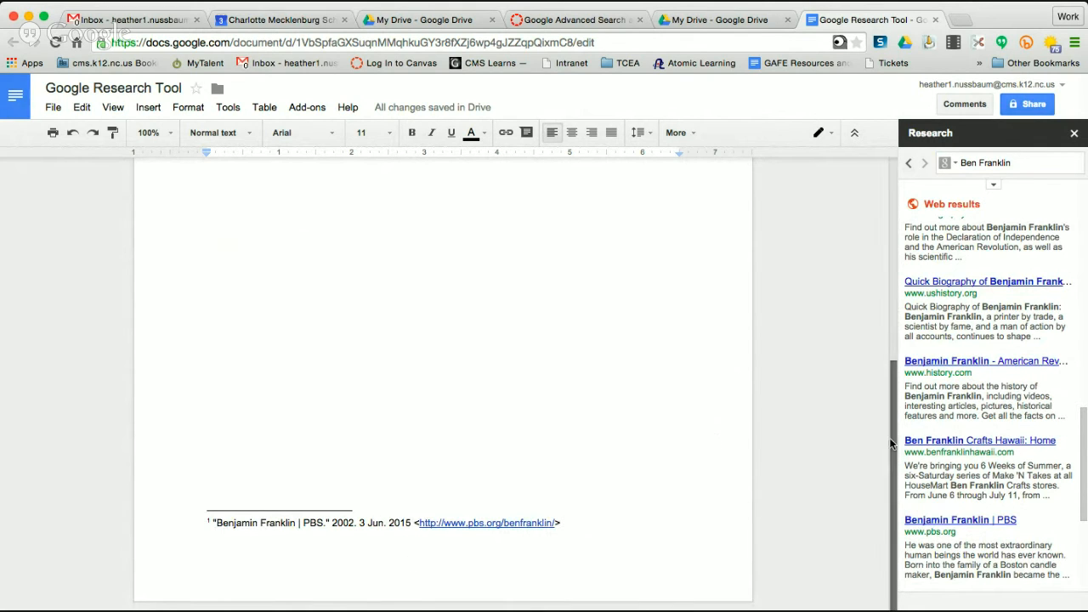
left_click_drag(892, 436, 895, 235)
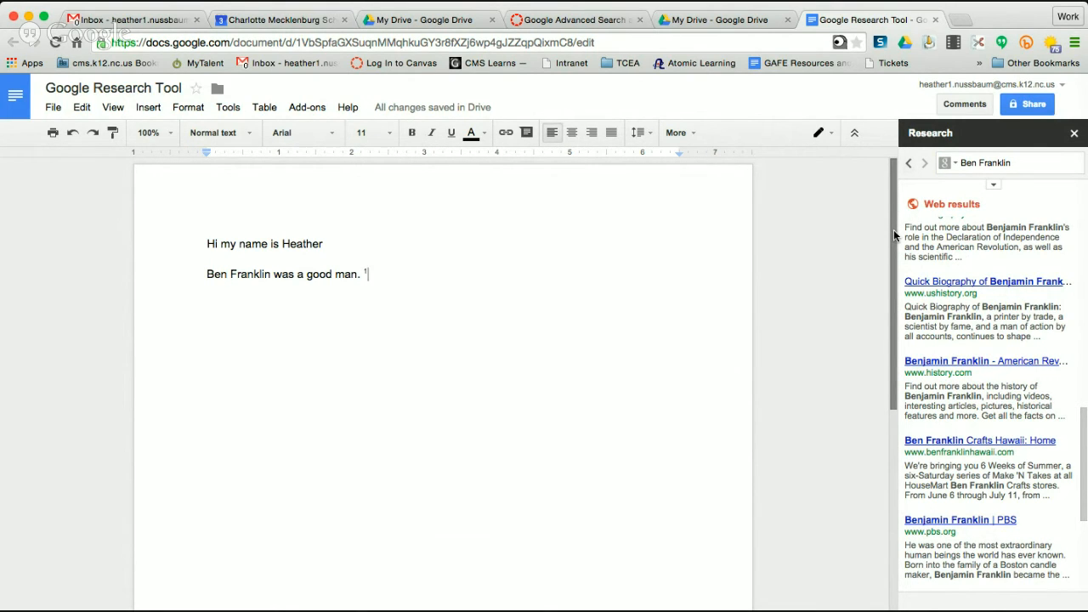
Start a new line below the Ben Franklin sentence and search the Research tool for Carolina Panthers
key("Return")
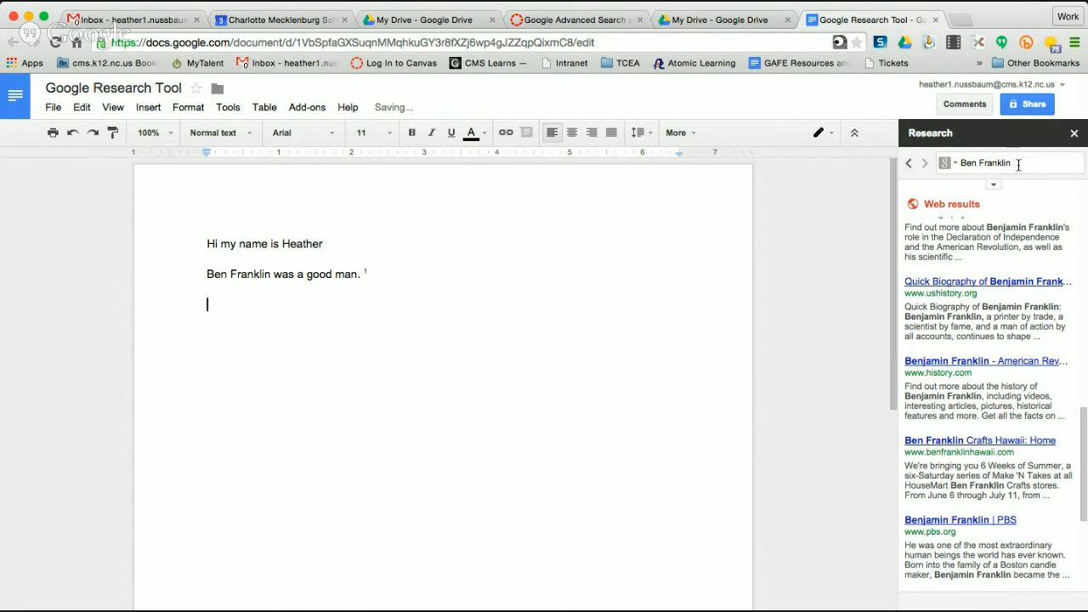
left_click_drag(1034, 163, 930, 161)
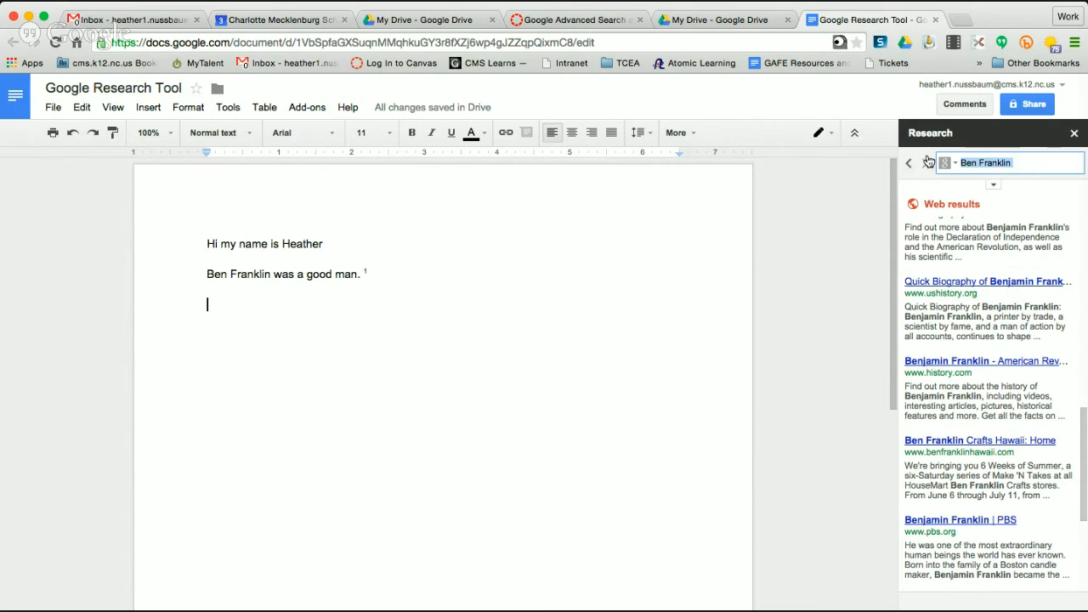
type("Cran")
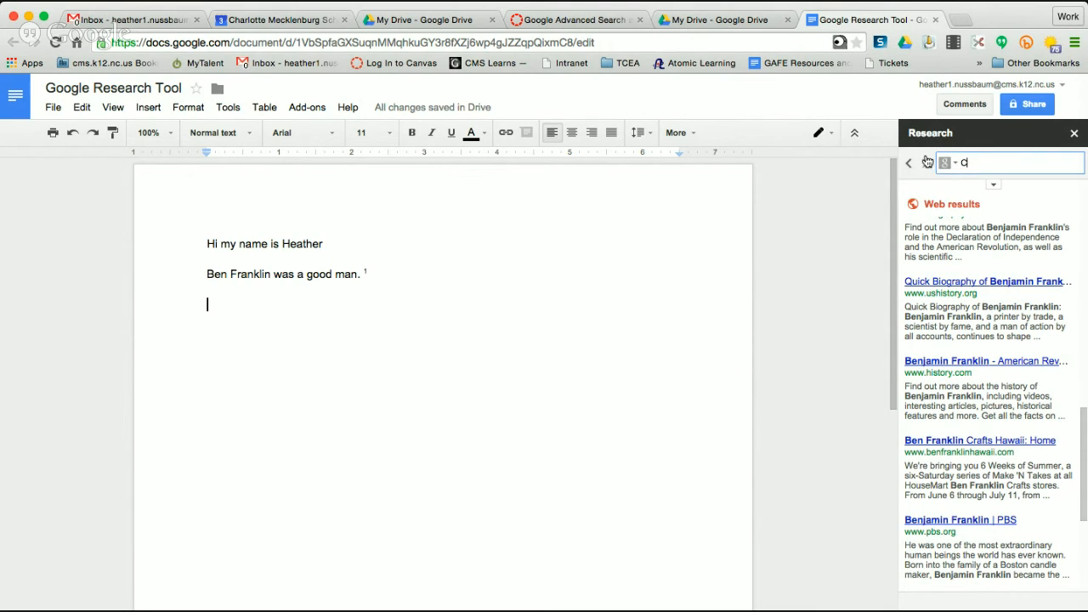
key("BackSpace")
key("BackSpace")
key("BackSpace")
key("BackSpace")
type("arolina Panthers")
key("Return")
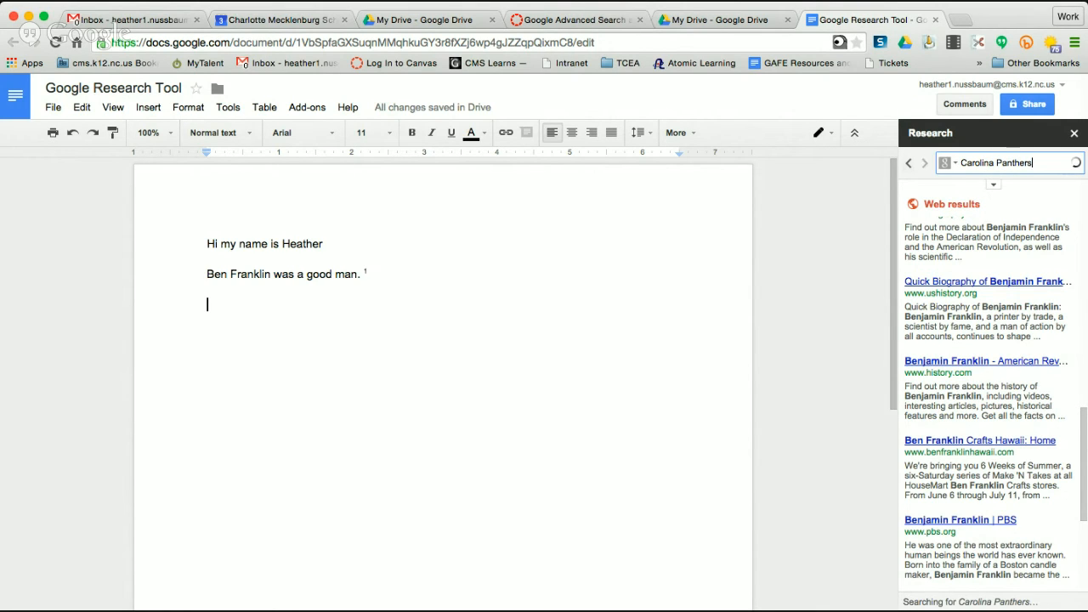
Restrict the Carolina Panthers search to Images
left_click(1002, 184)
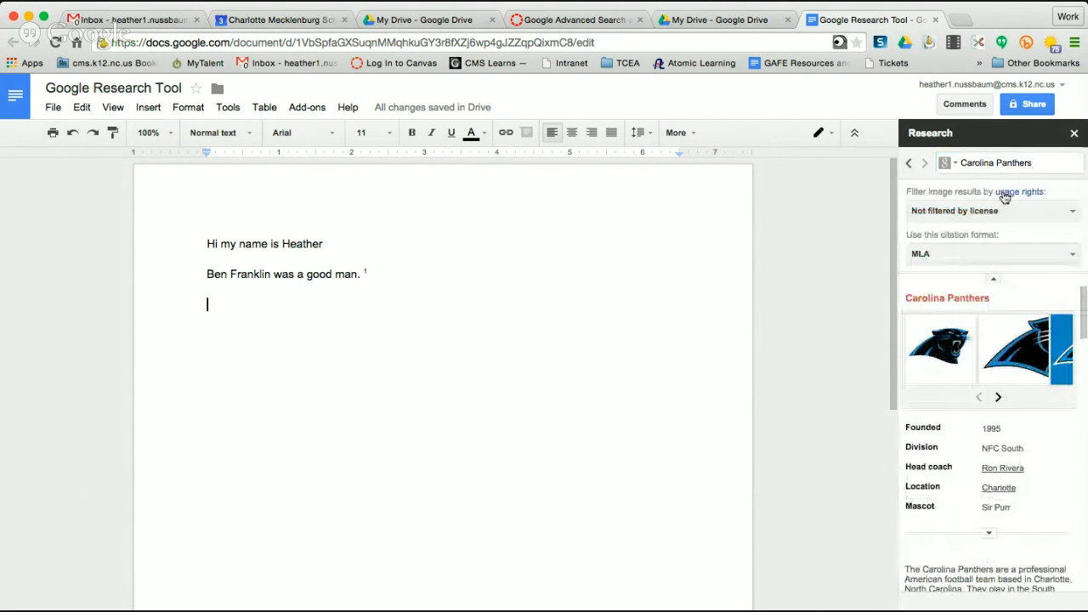
left_click(947, 163)
left_click(961, 210)
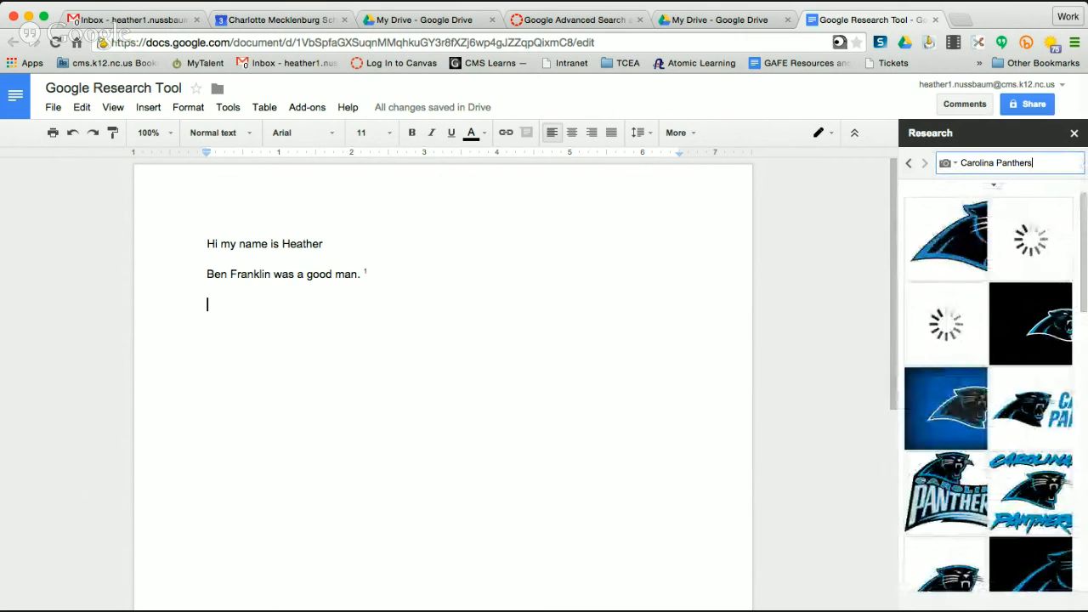
Filter the image results to "Free to use, share or modify, even commercially" and review the citation formats, keeping MLA
left_click(994, 187)
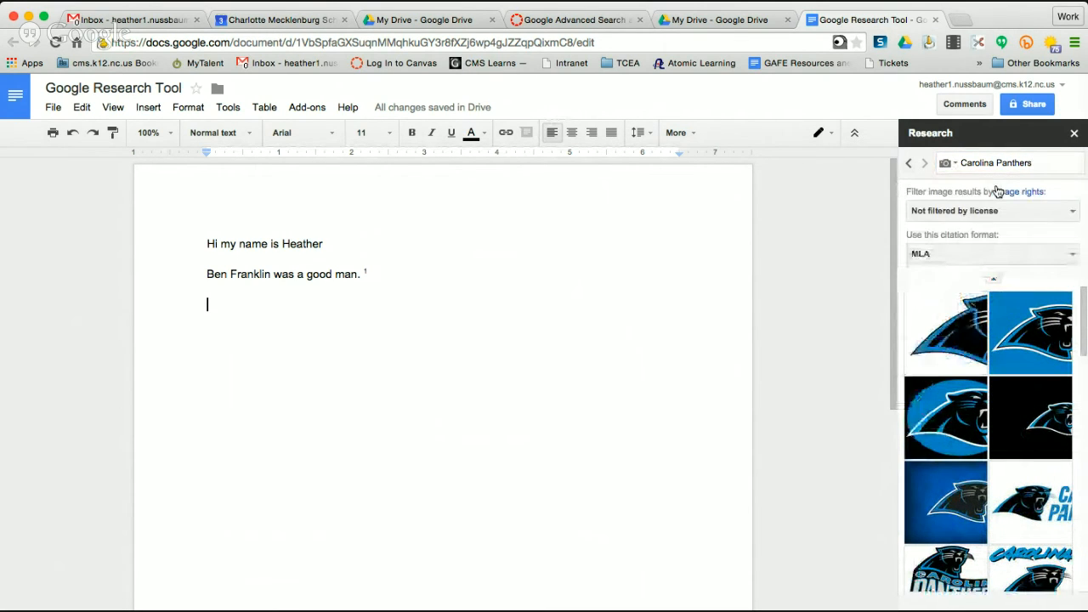
left_click(943, 211)
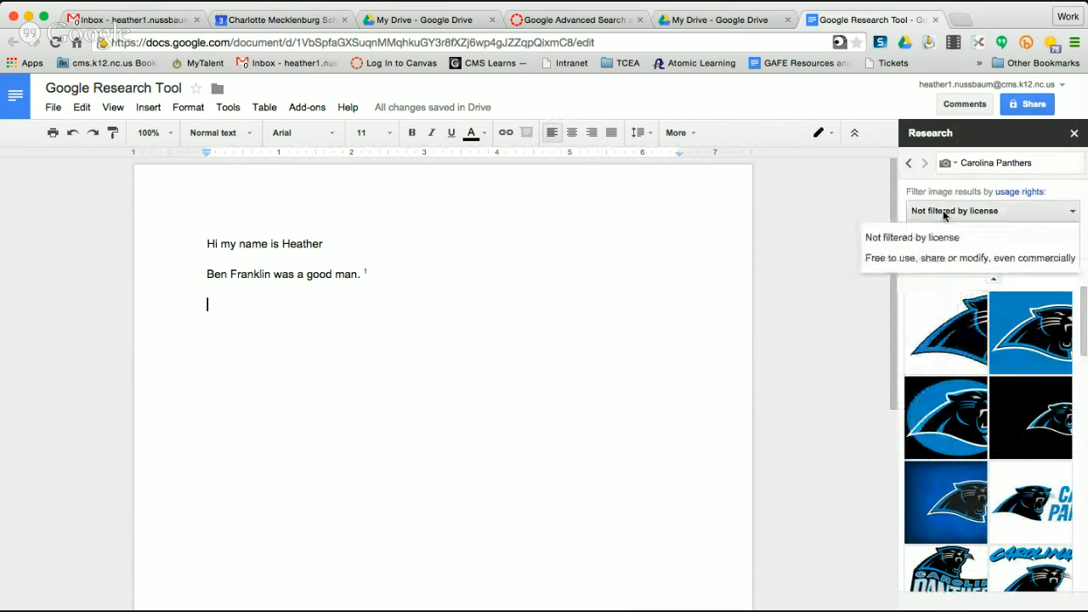
left_click(929, 260)
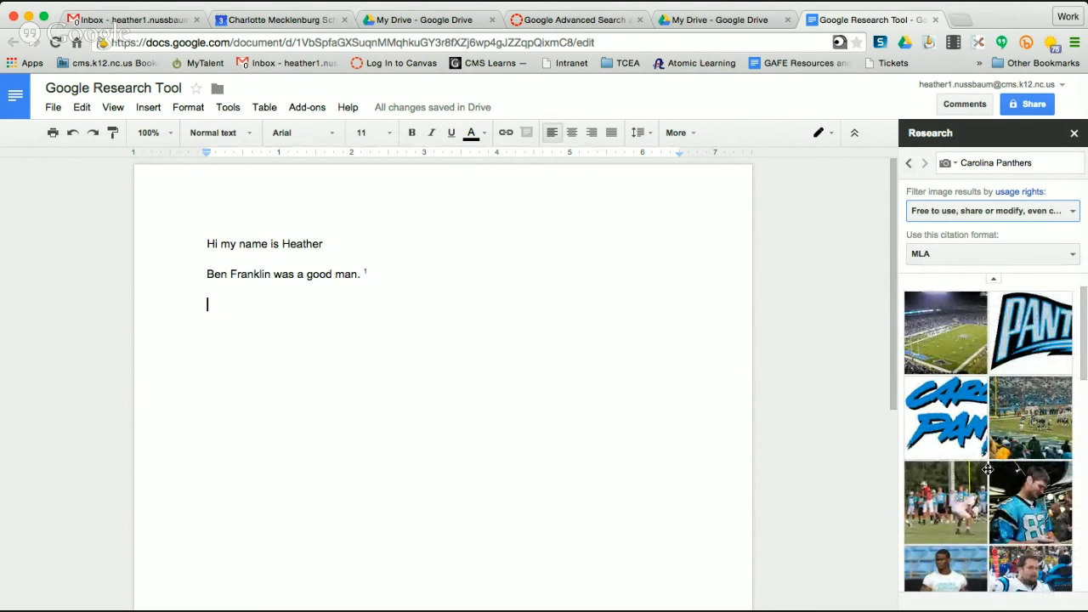
left_click(959, 254)
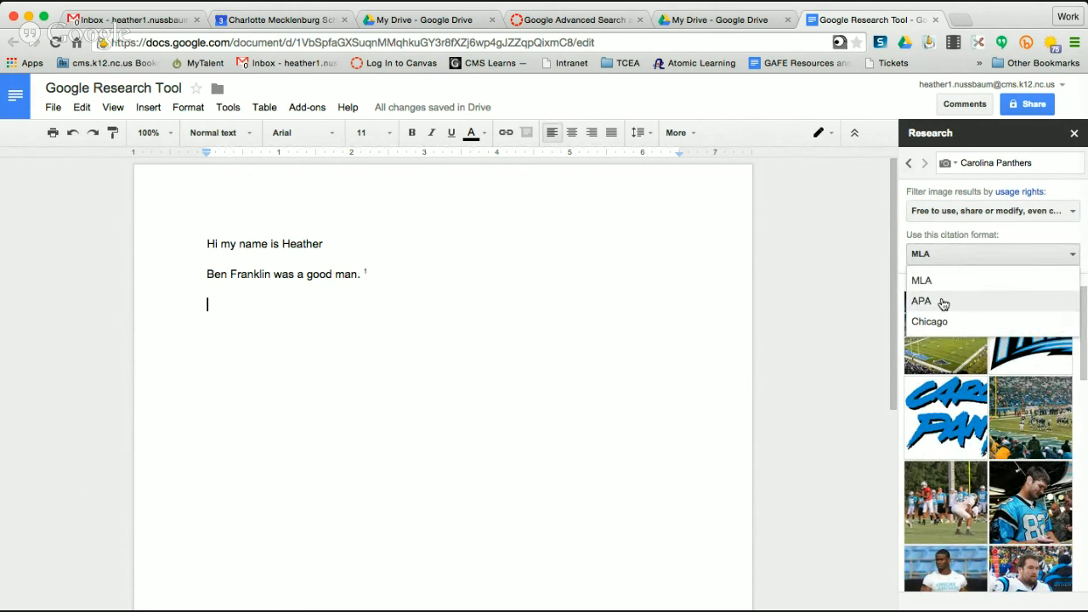
left_click(876, 281)
Insert the photo of the man in a black V-neck shirt below the Ben Franklin sentence and check its footnote citation
left_click(1082, 302)
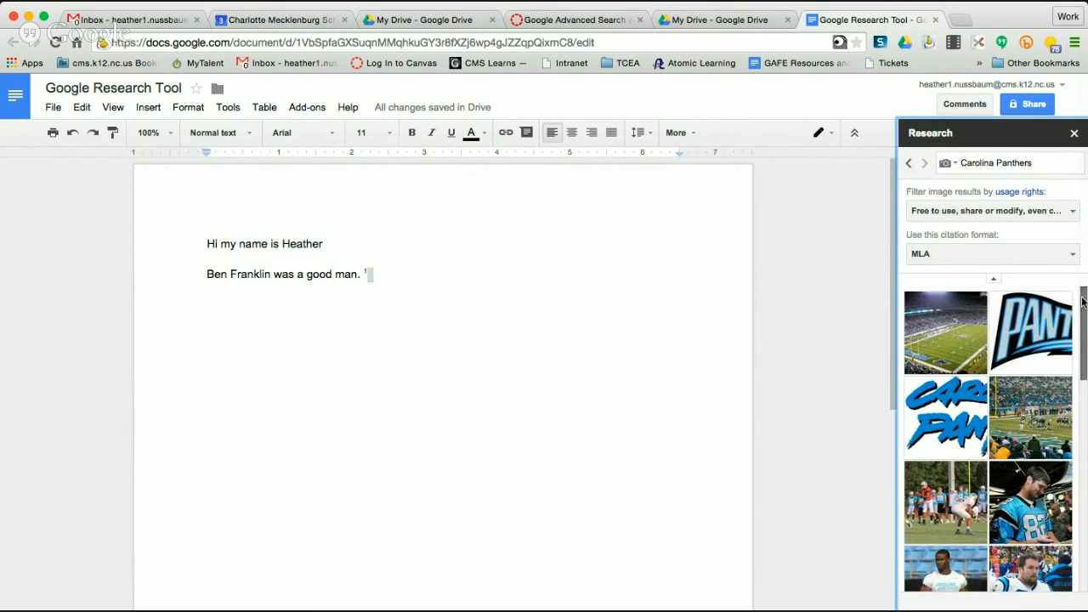
left_click_drag(1082, 302, 1082, 389)
mouse_move(1041, 393)
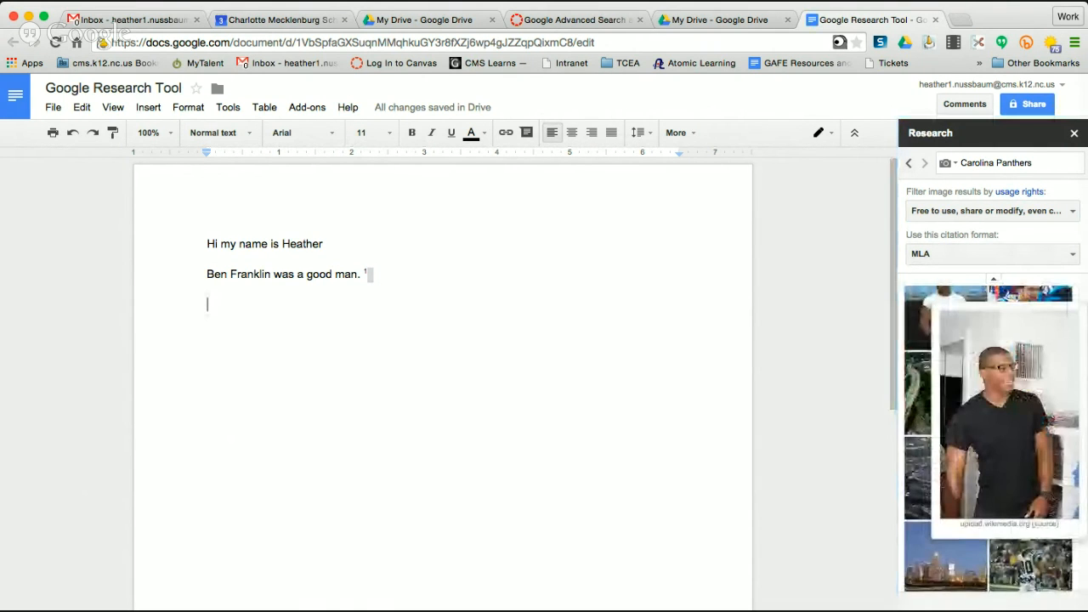
left_click_drag(1008, 416, 457, 462)
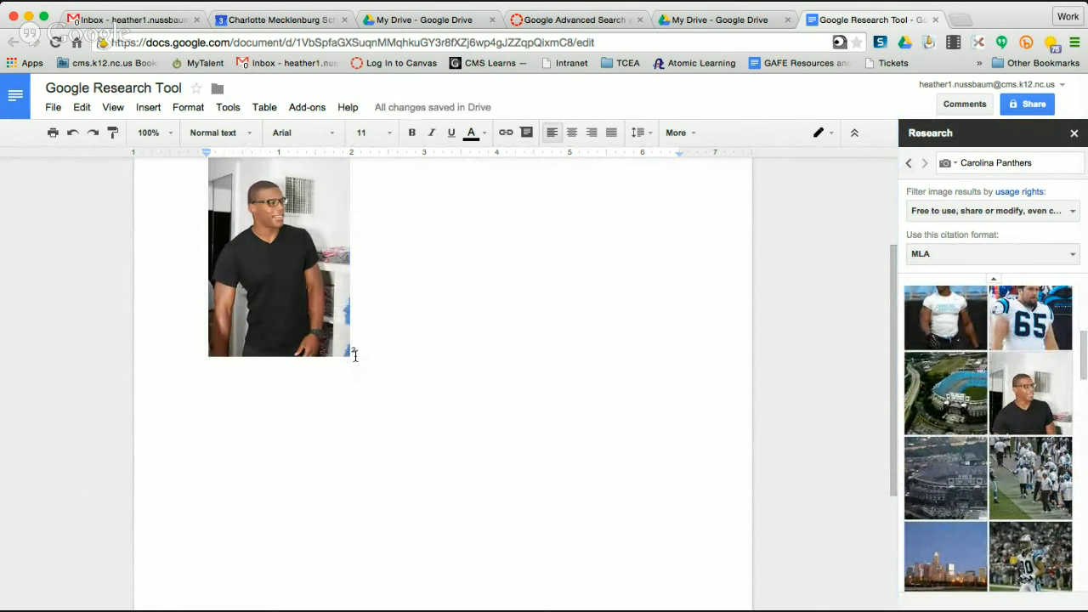
scroll(882, 479, "down", 3)
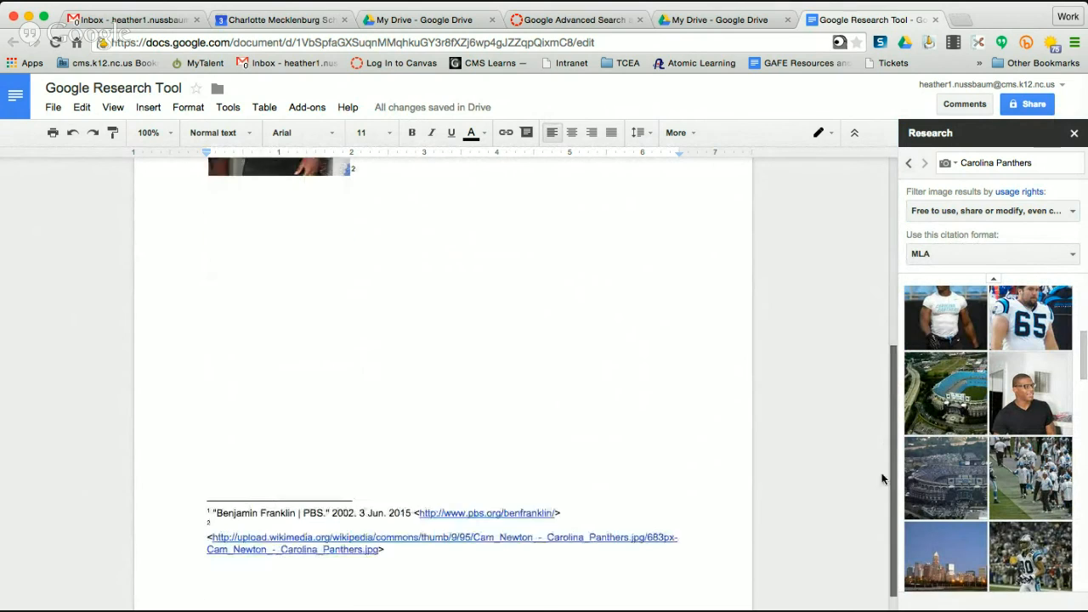
scroll(882, 478, "down", 1)
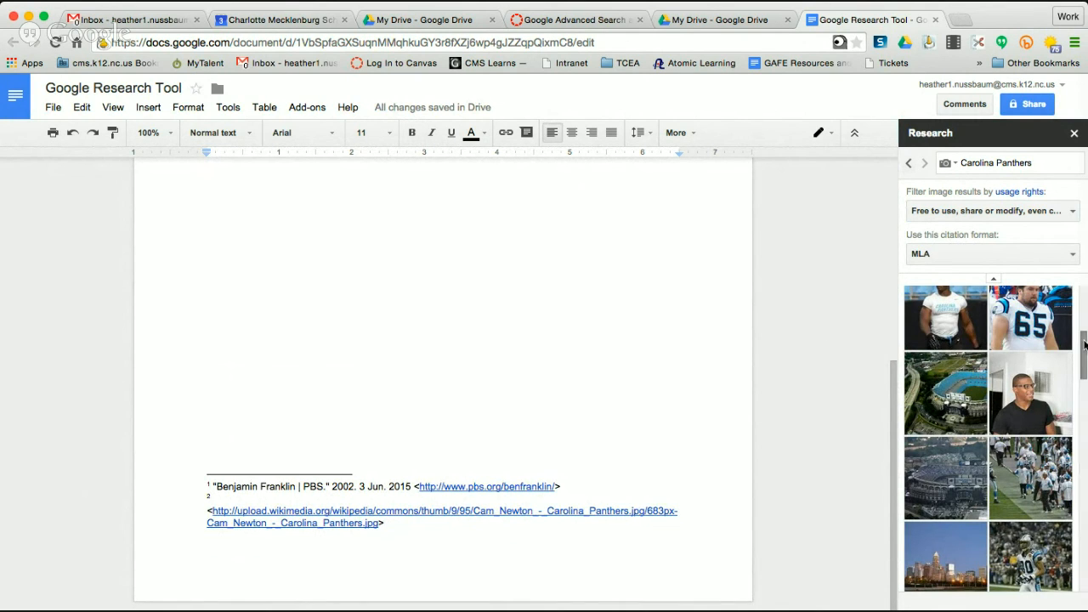
Browse the rest of the license-filtered Carolina Panthers images and look over the available search types
left_click(1083, 292)
left_click_drag(1083, 292, 1084, 425)
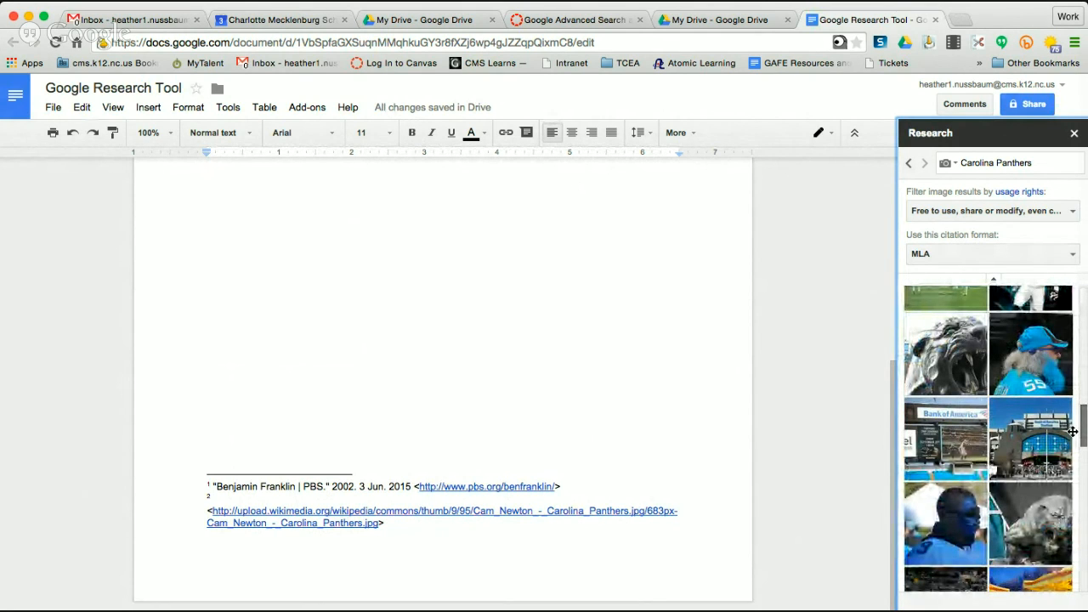
scroll(1073, 432, "down", 5)
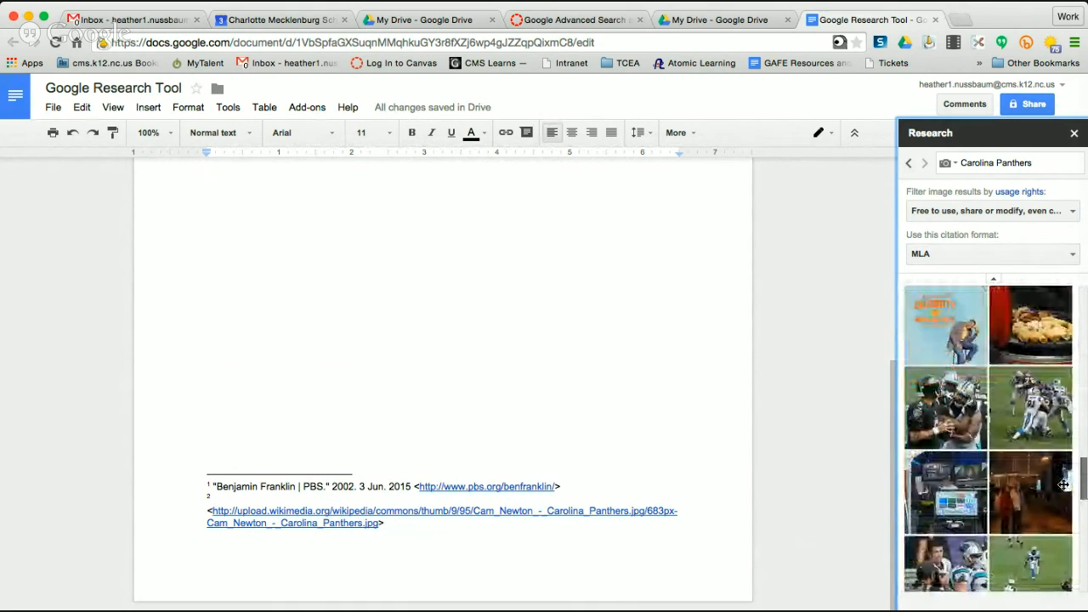
scroll(1063, 485, "up", 10)
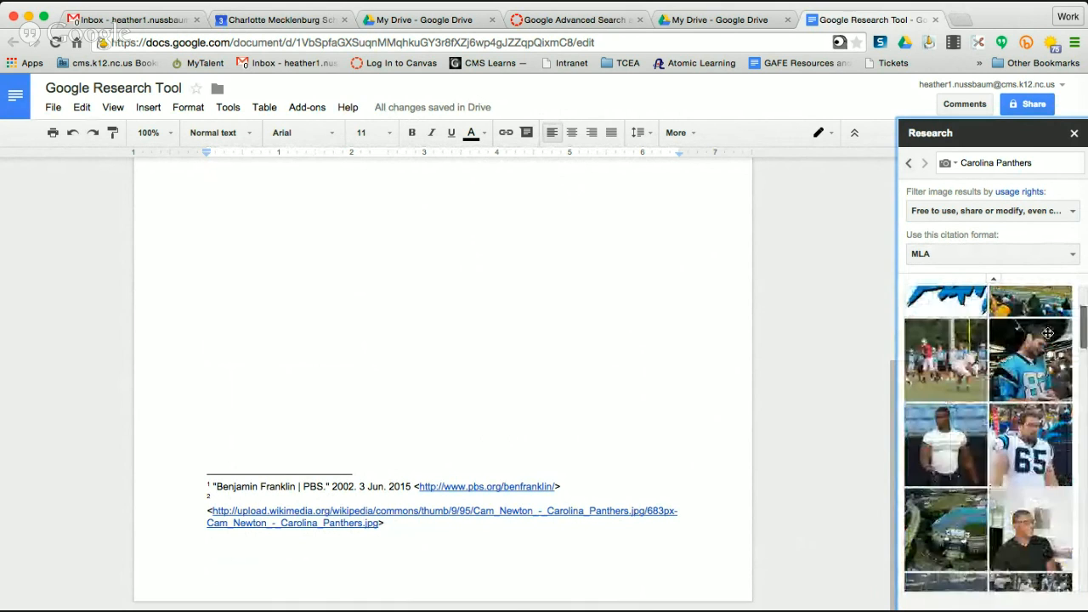
left_click(966, 162)
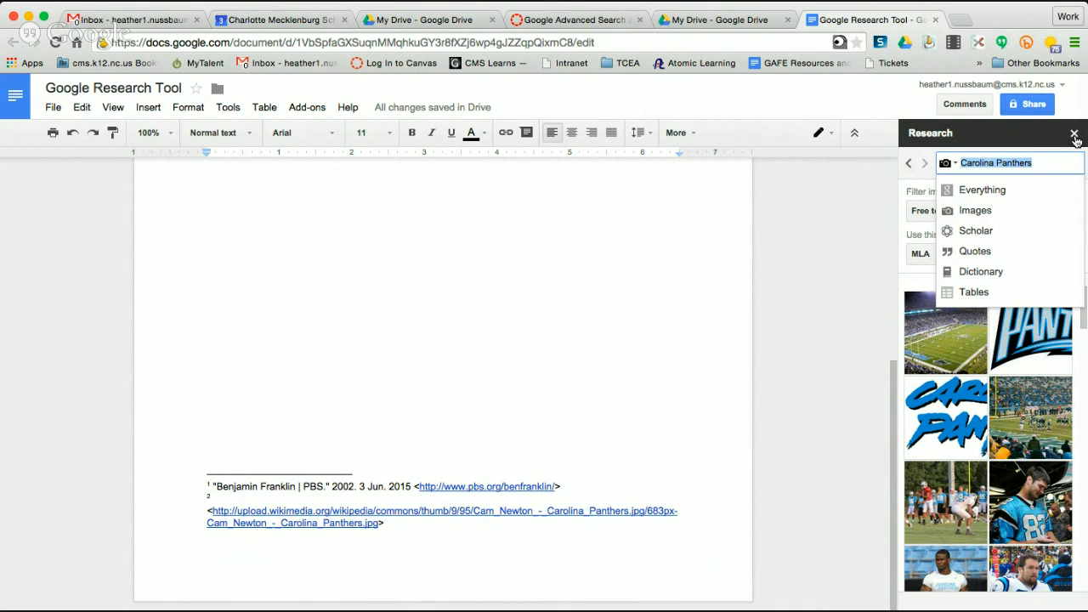
Search Everything for Carolina Panthers, cite the bleacherreport.com "Cam Newton, Panthers Agree" result as a footnote after the photo, and check the citation
left_click(517, 302)
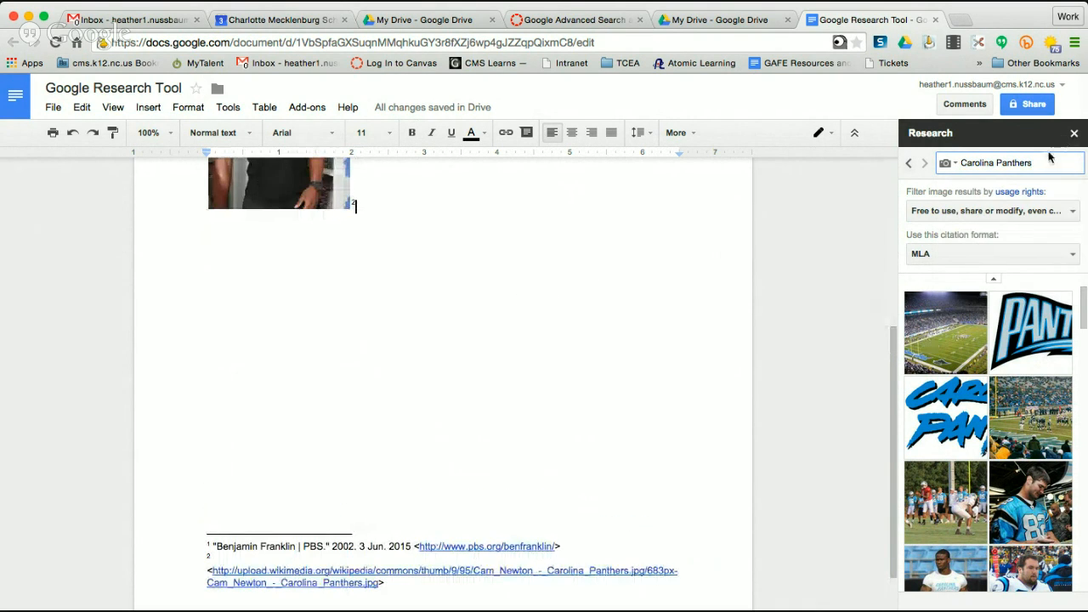
left_click(949, 162)
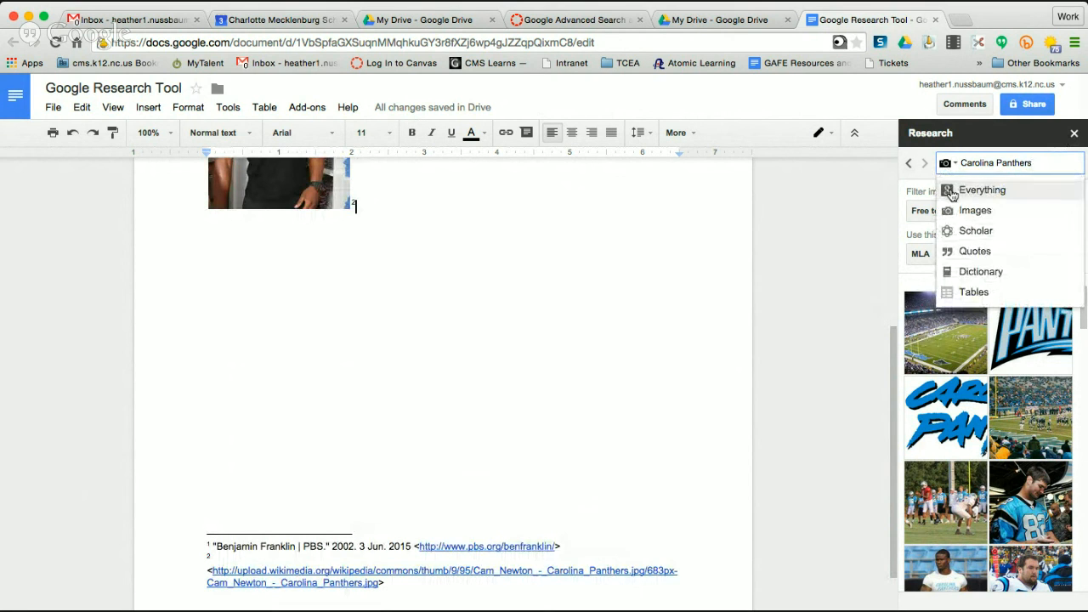
left_click(953, 189)
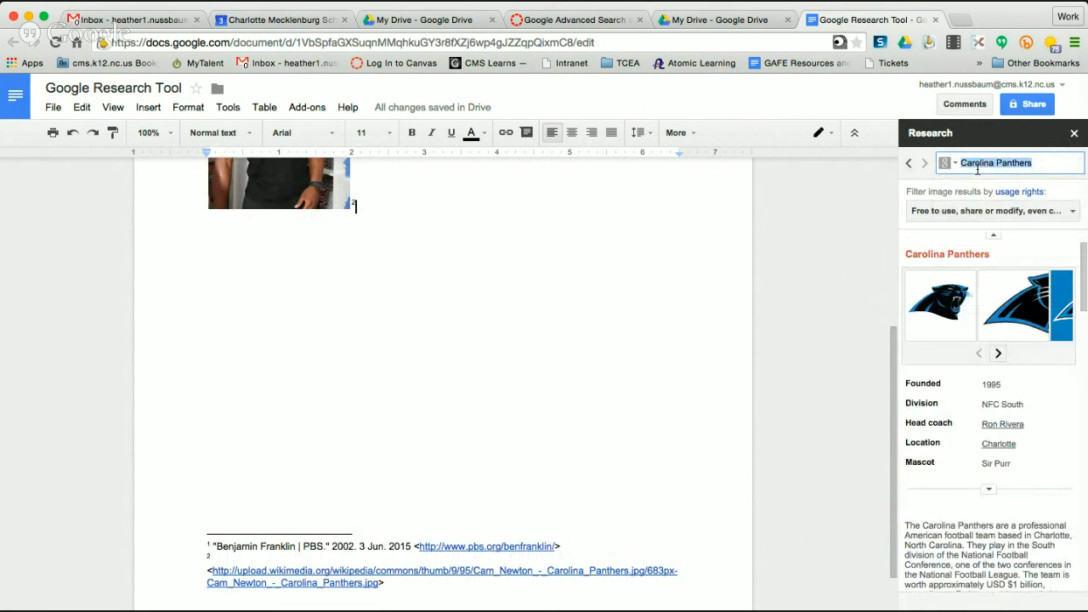
left_click_drag(1085, 257, 1075, 375)
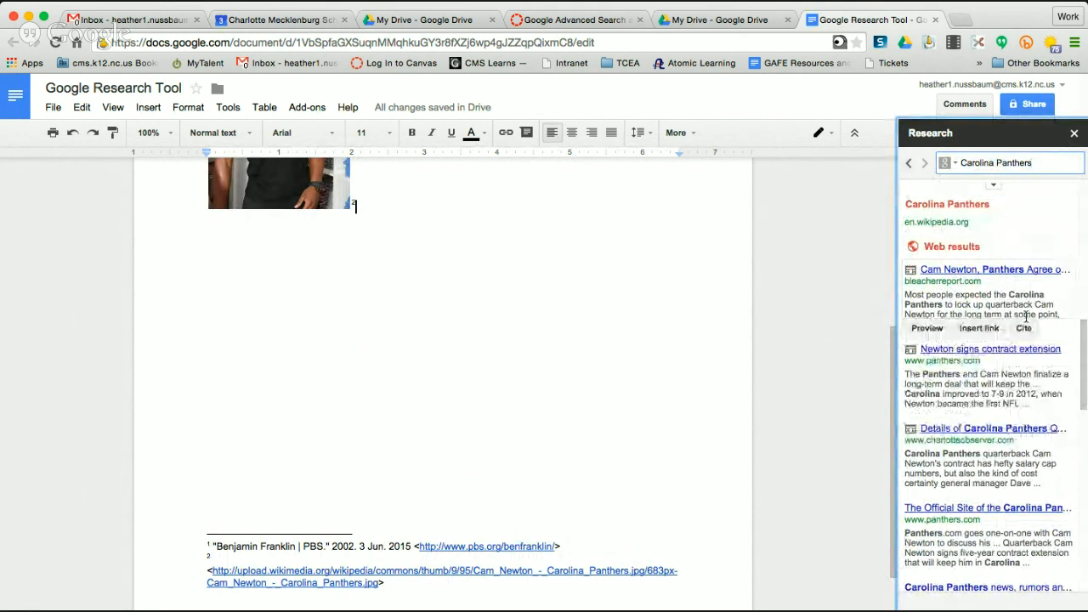
left_click(1023, 329)
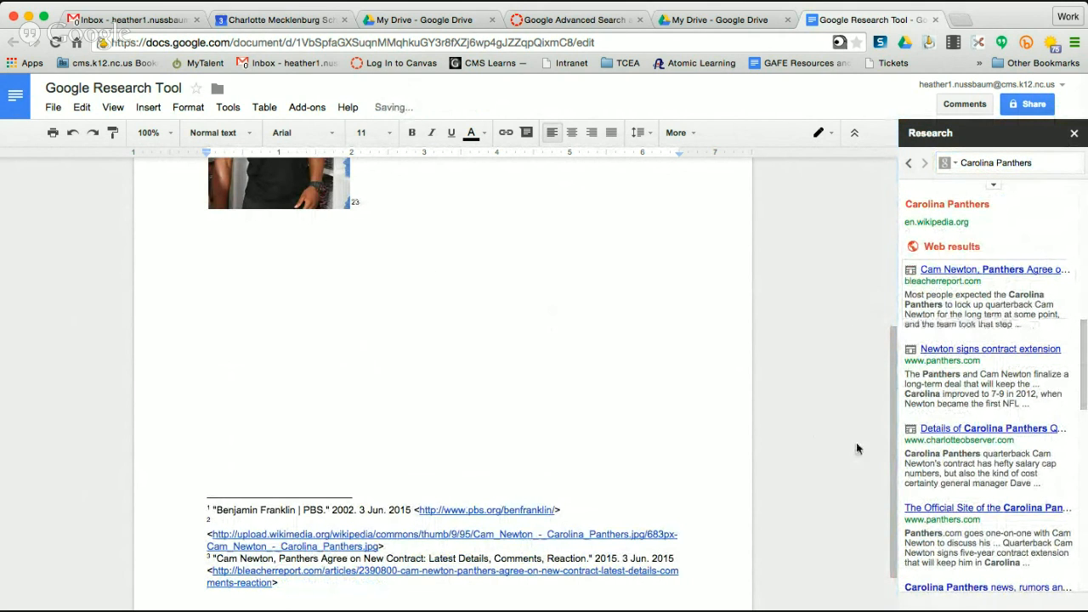
left_click_drag(887, 490, 886, 541)
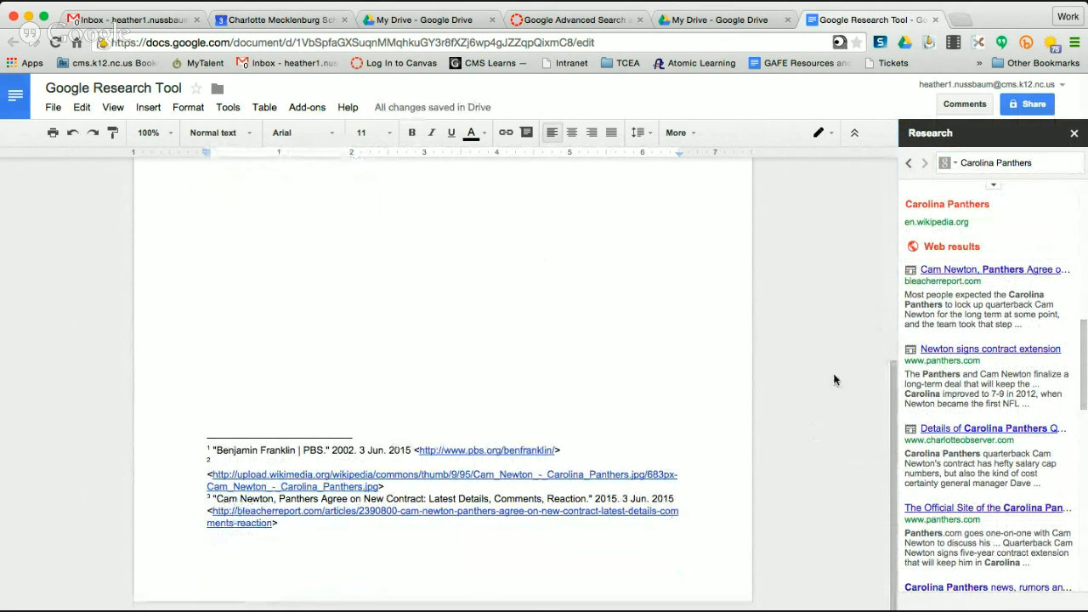
left_click_drag(893, 374, 892, 211)
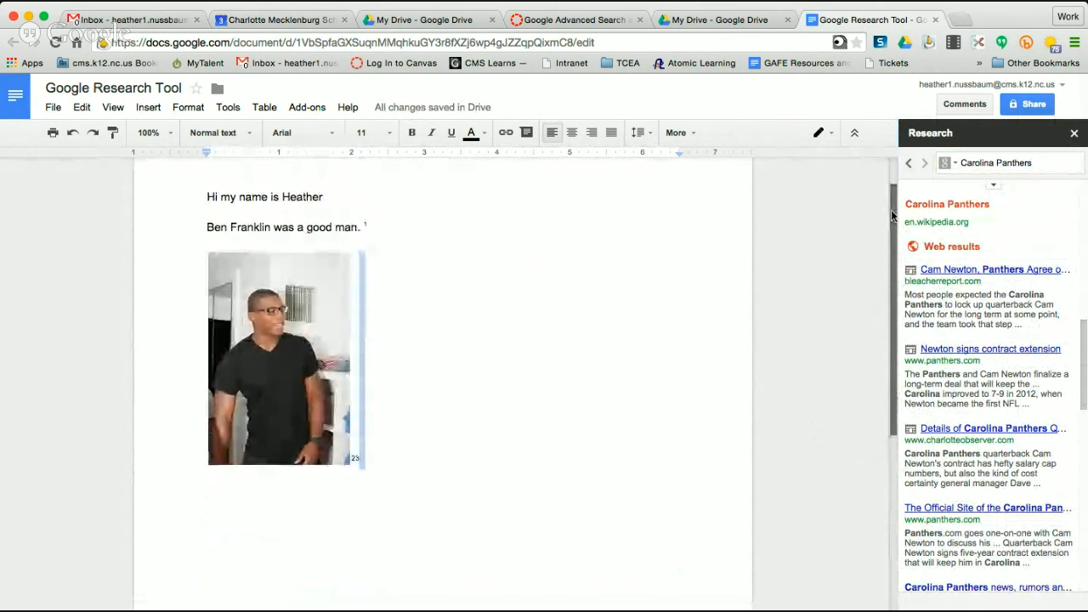